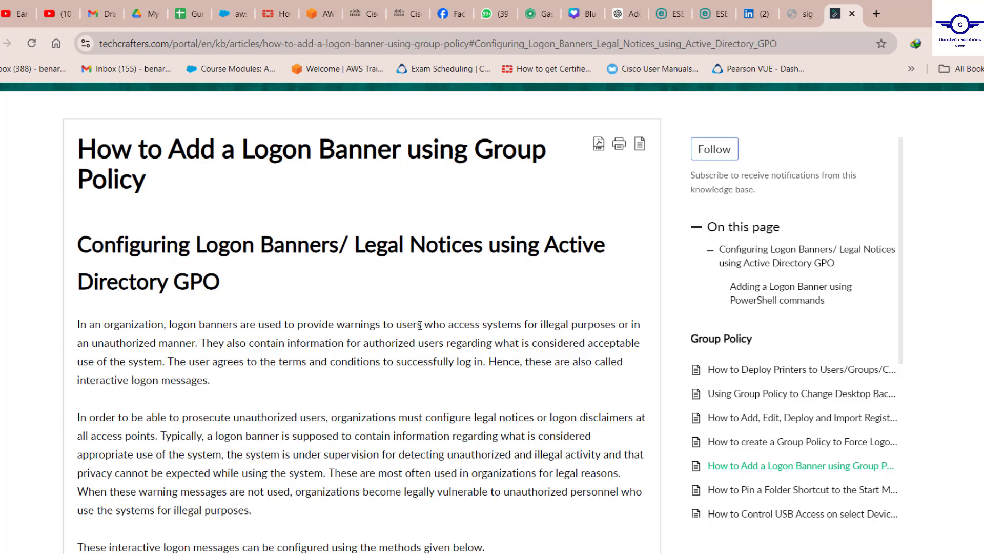
Highlight the techcrafters article's passage about warning unauthorized users
drag(295, 324, 645, 319)
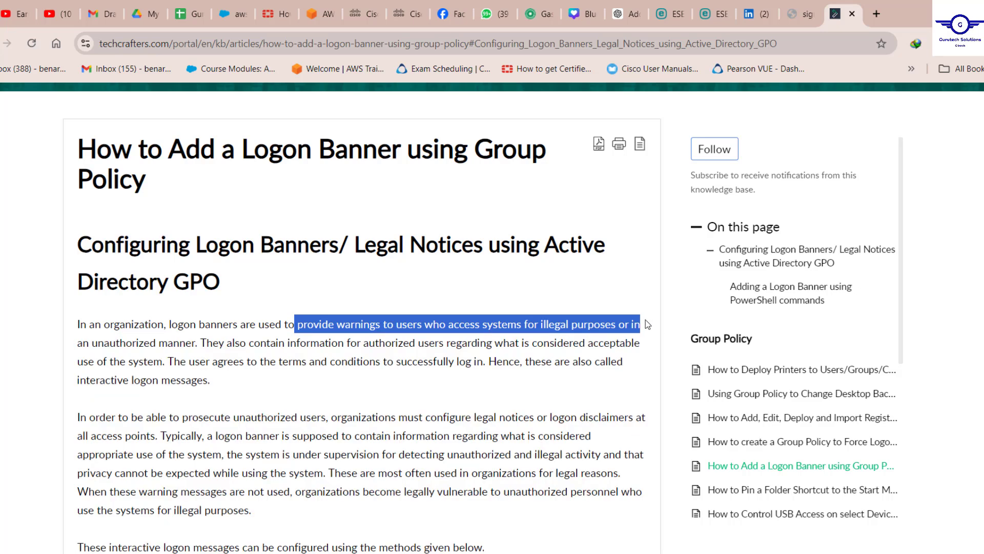
drag(647, 324, 200, 342)
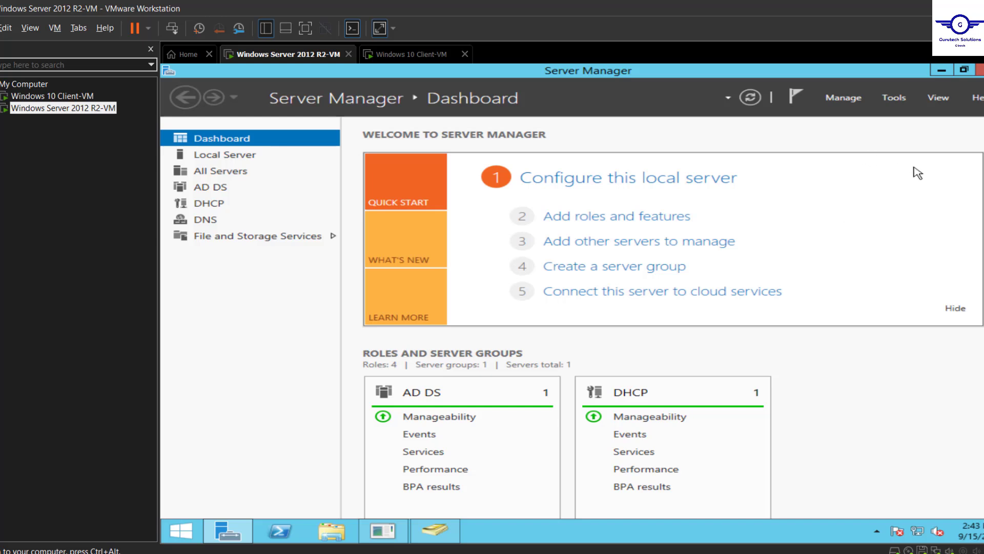
Launch Group Policy Management and expand the GTECH.TEST forest, Domains, and the GTECH.TEST domain
click(898, 98)
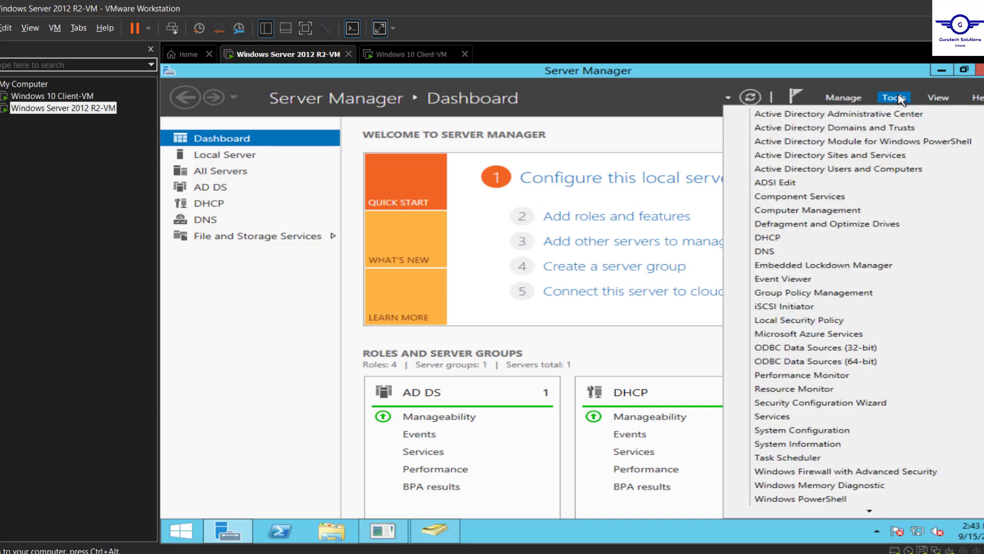
click(836, 293)
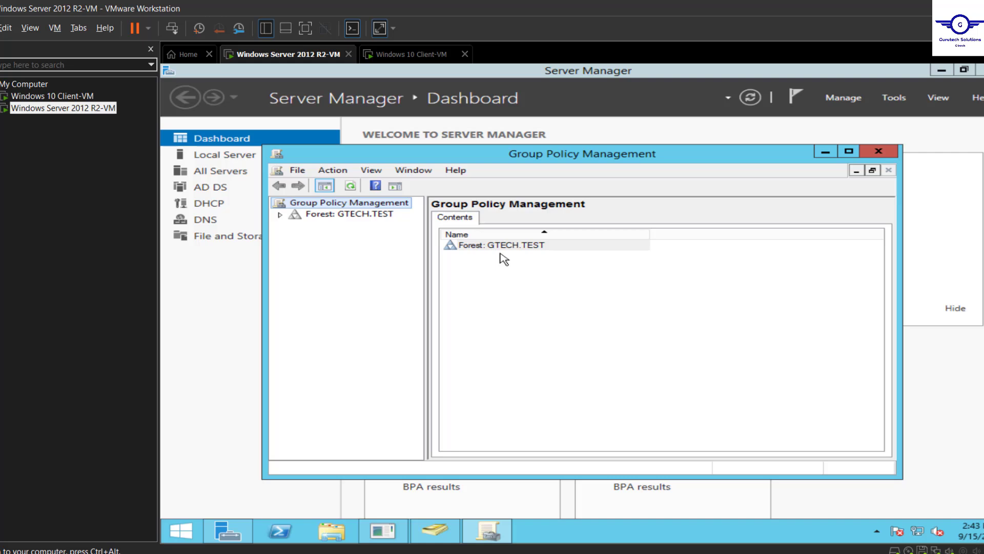
double_click(322, 214)
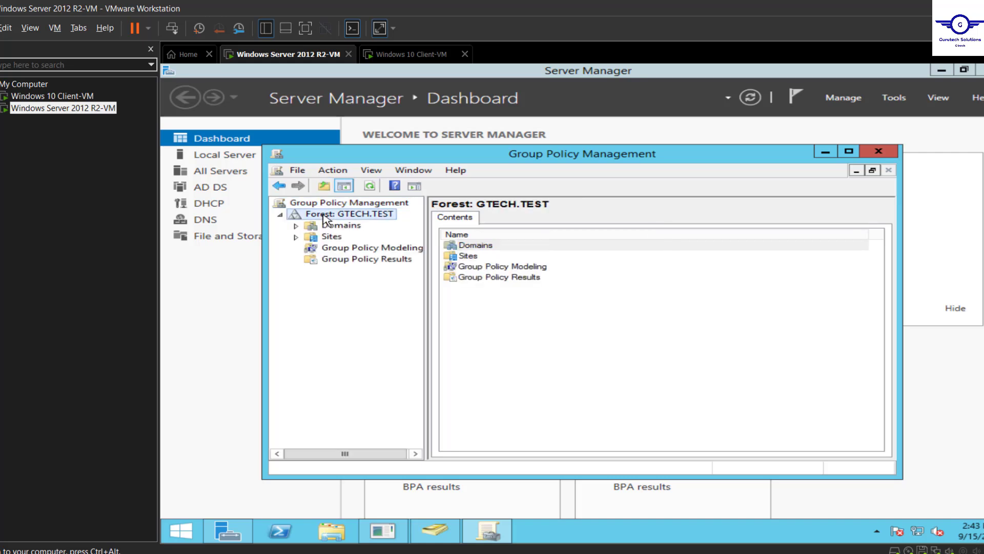
double_click(341, 227)
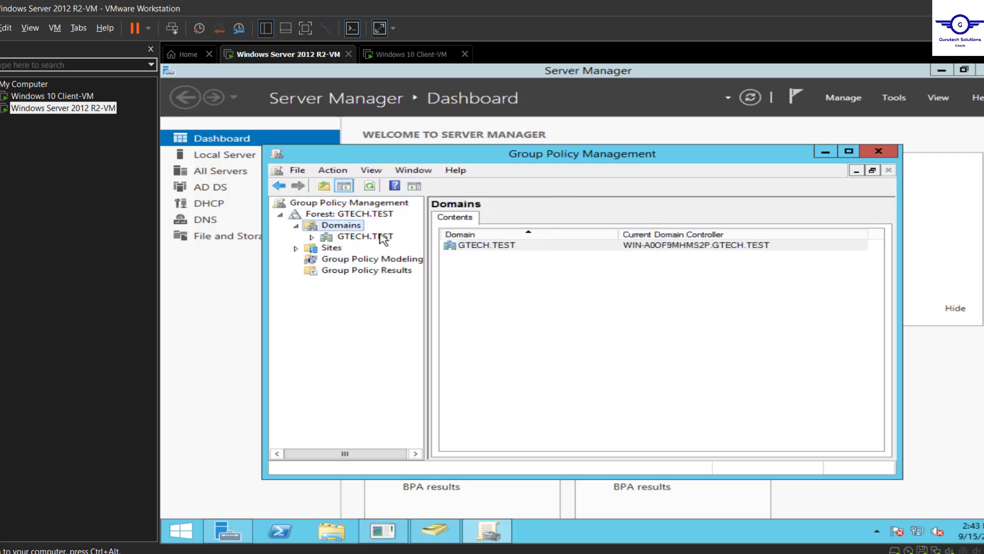
double_click(359, 237)
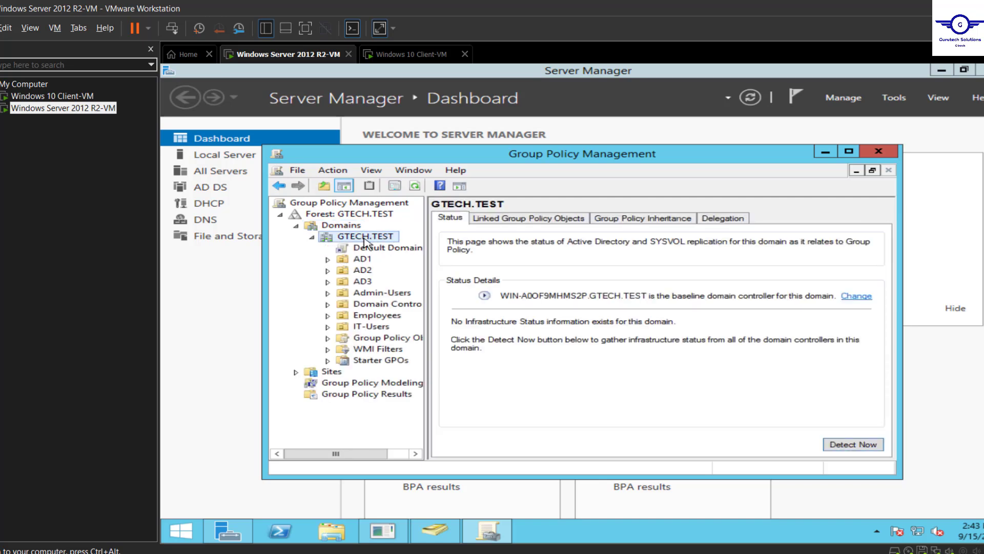
right_click(365, 237)
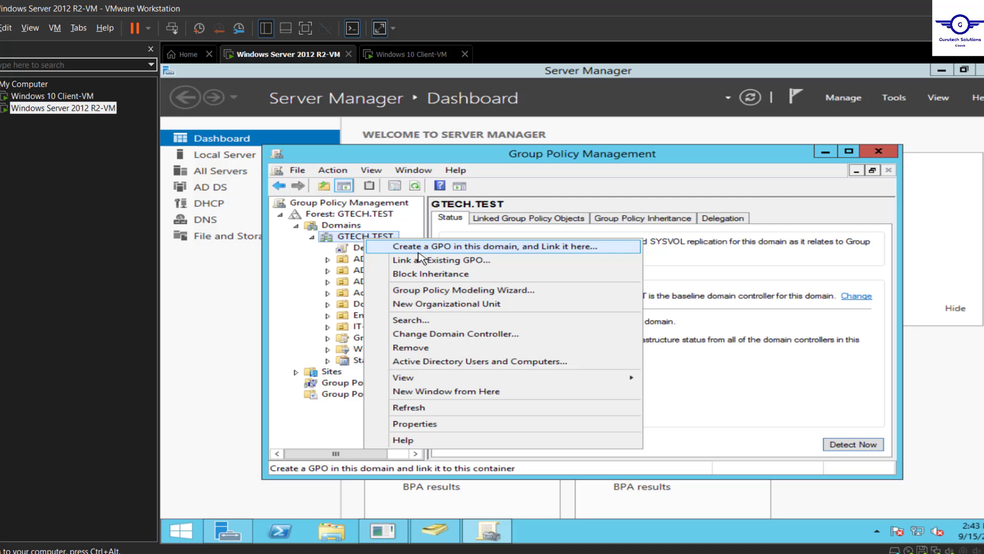
Create a GPO named bannerGPO linked to GTECH.TEST, keeping the starter GPO as (none)
click(449, 247)
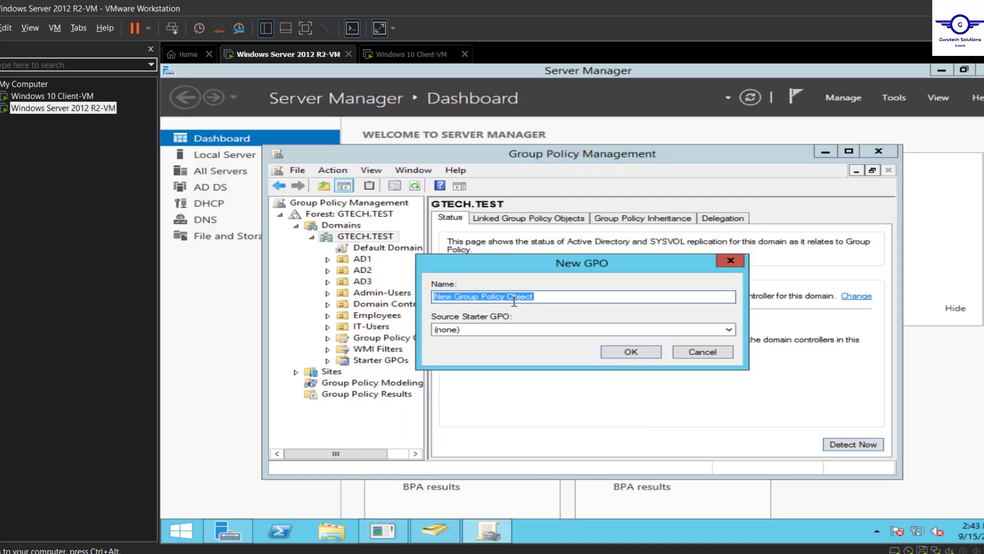
text(log)
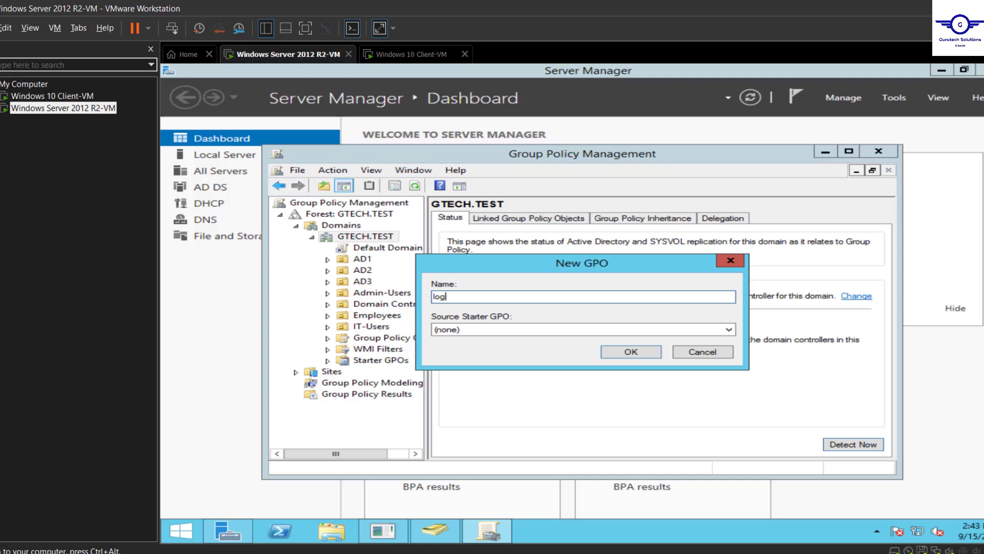
text(on)
key(BackSpace)
key(BackSpace)
key(BackSpace)
key(BackSpace)
key(BackSpace)
text(bannerGPO)
click(655, 330)
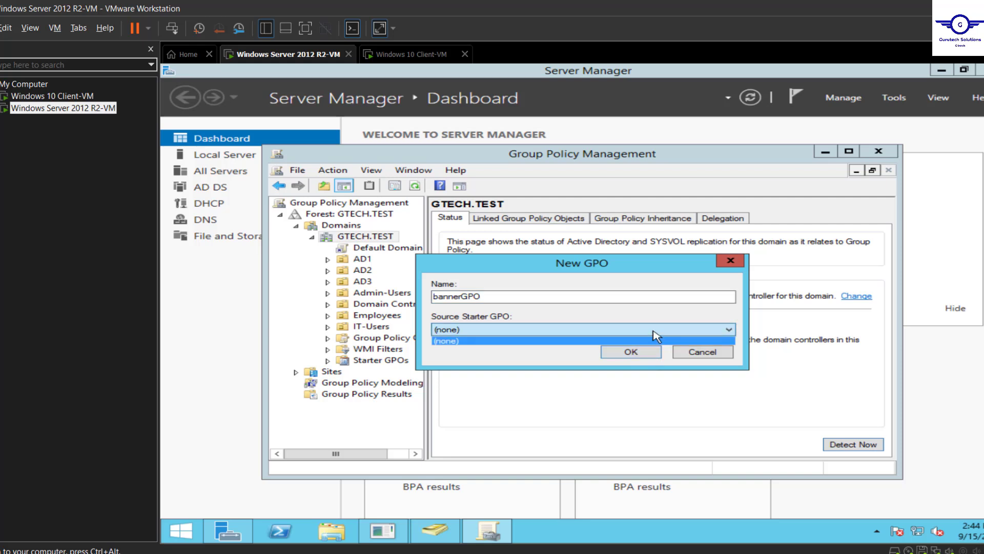
click(654, 336)
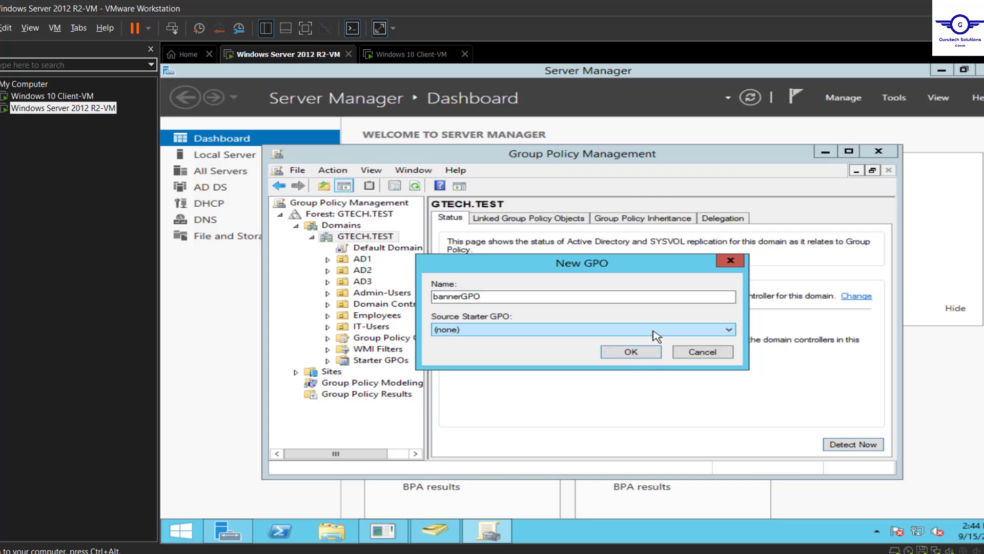
click(633, 353)
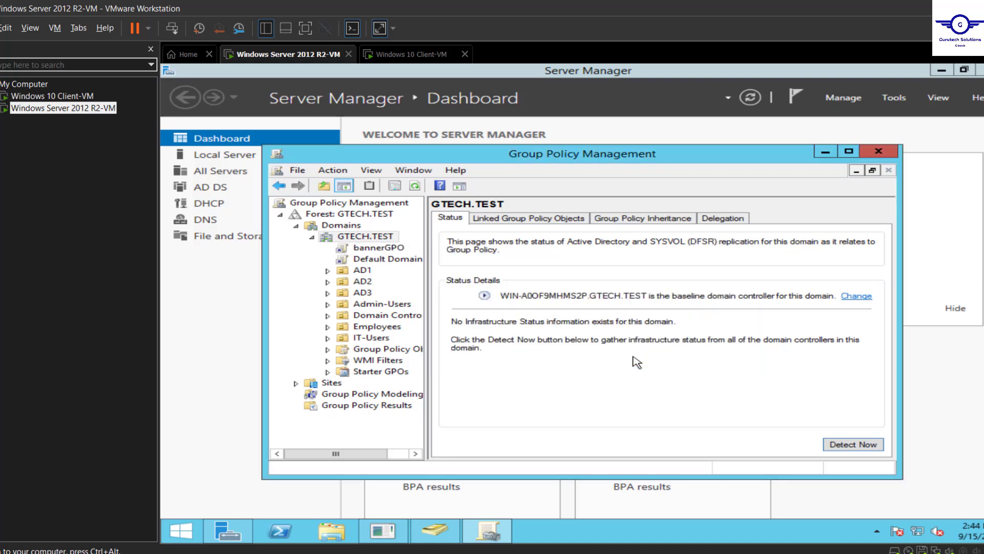
Select the bannerGPO link, dismiss the link warning, and open bannerGPO for editing
click(377, 249)
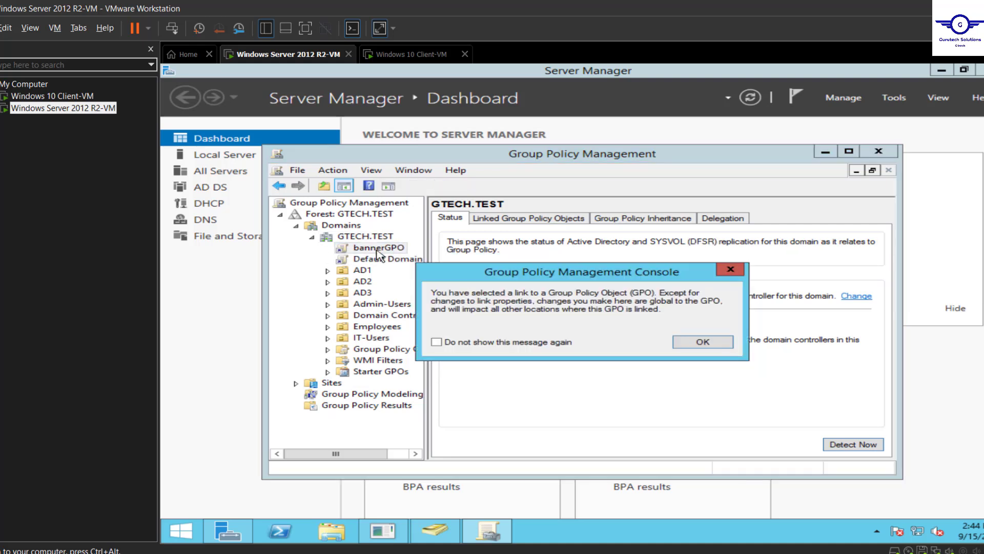
click(708, 346)
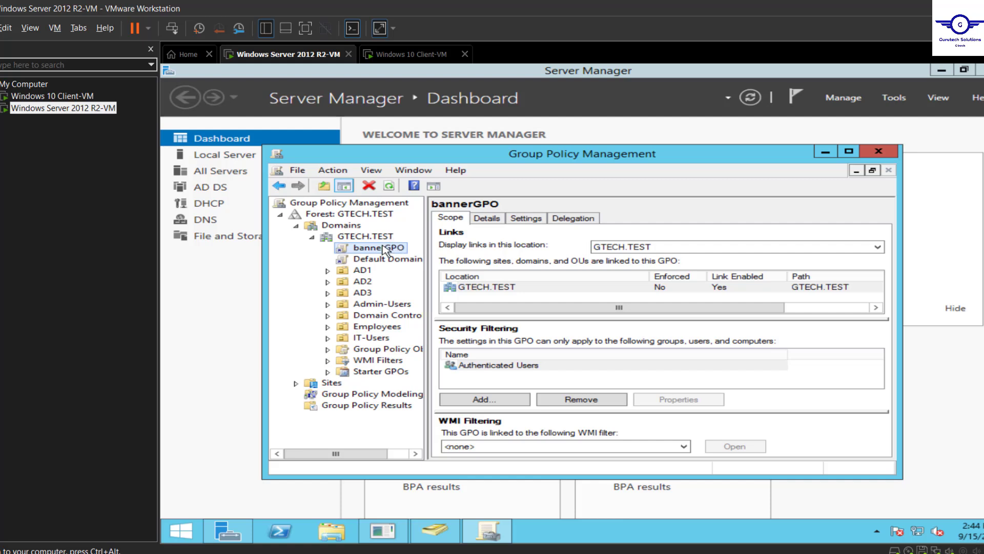
right_click(379, 251)
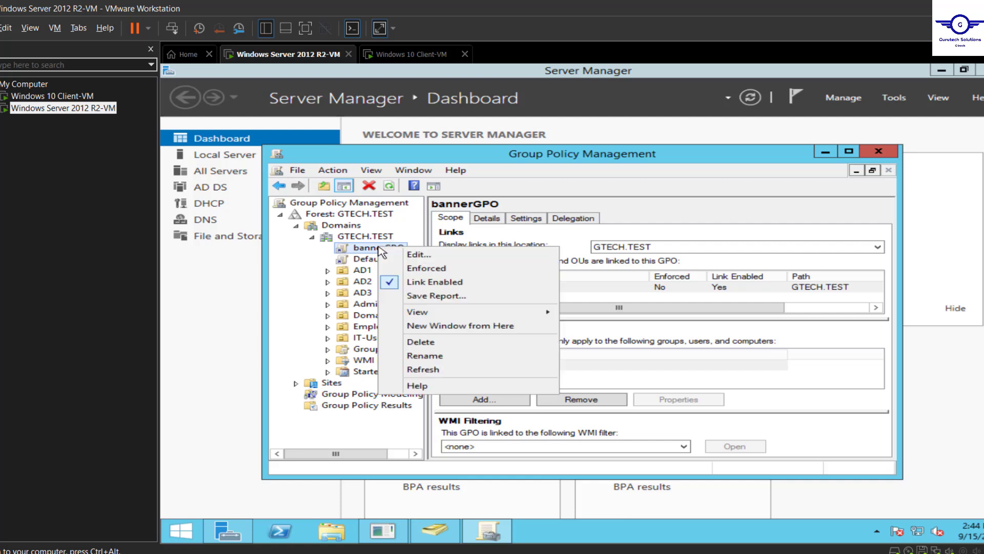
click(444, 255)
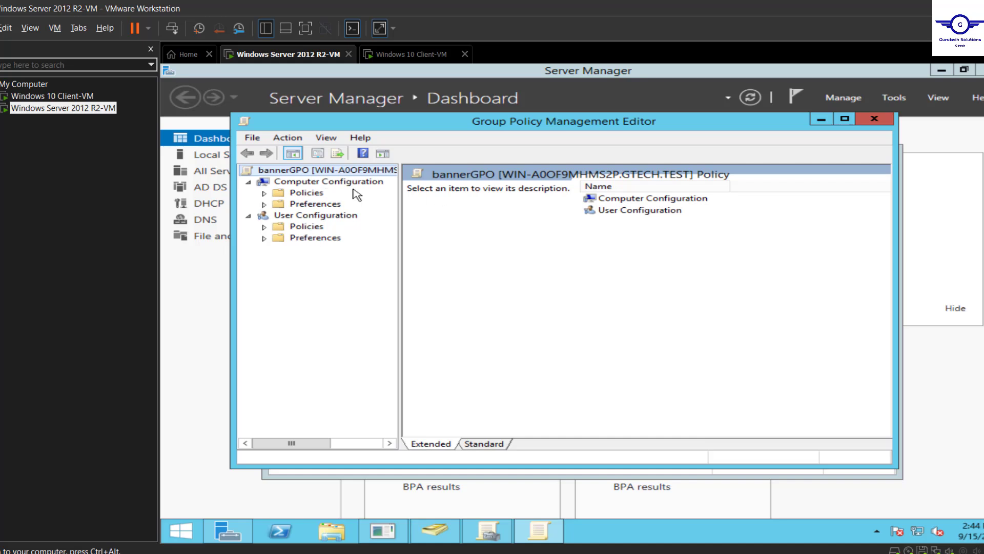
Expand Computer Configuration down to Security Settings, widen the tree pane, and maximize the editor
click(264, 194)
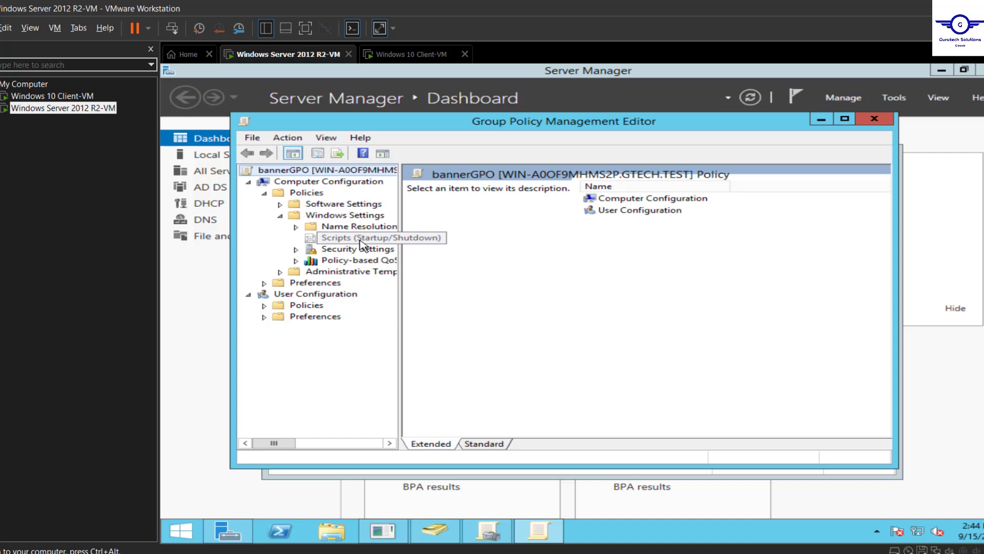
click(296, 250)
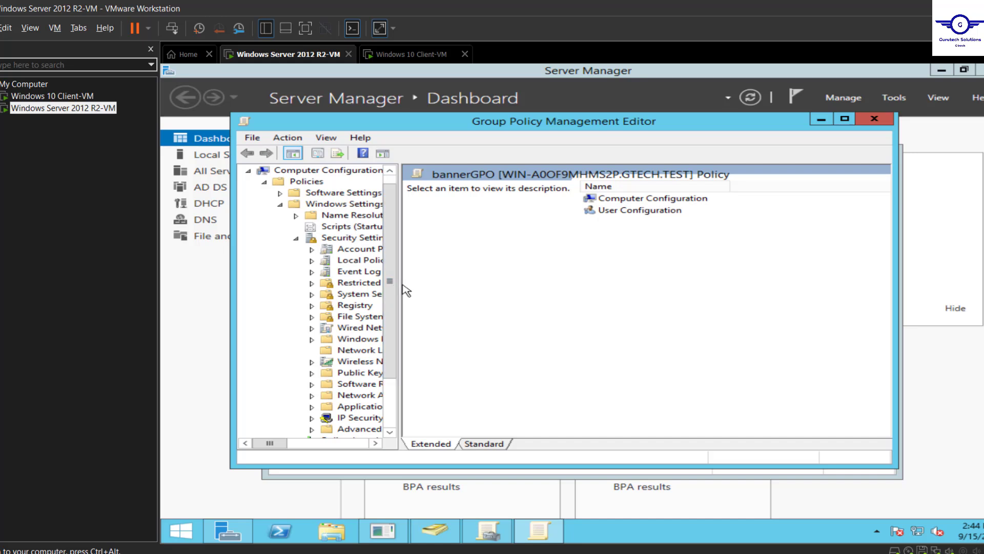
drag(400, 307, 547, 309)
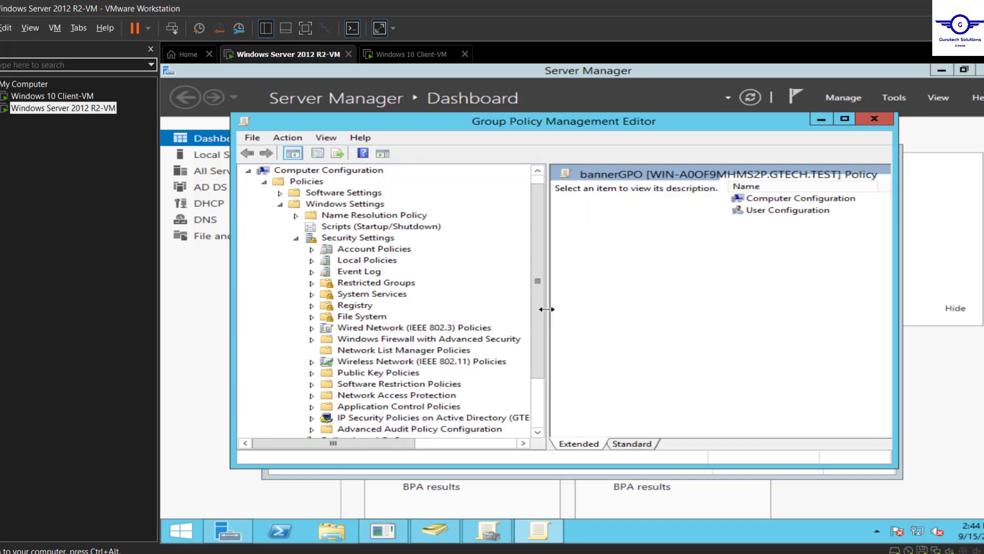
click(846, 120)
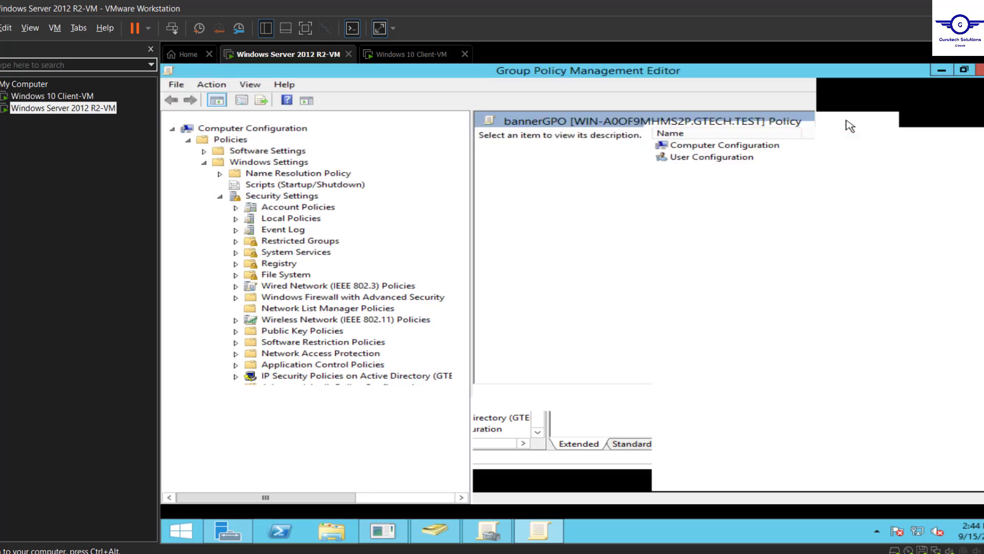
Show the server VM full screen and display Local Policies > Security Options for bannerGPO
click(306, 29)
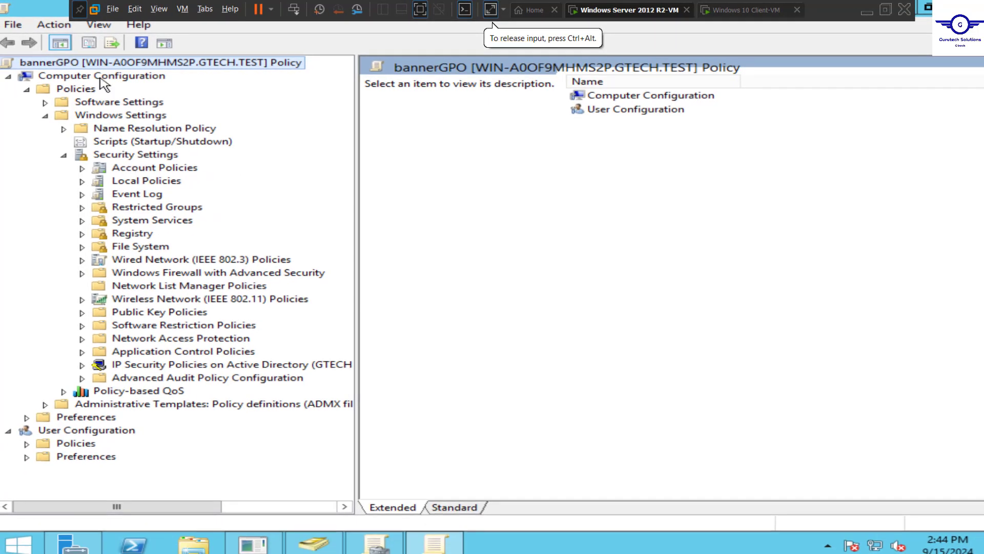
click(83, 182)
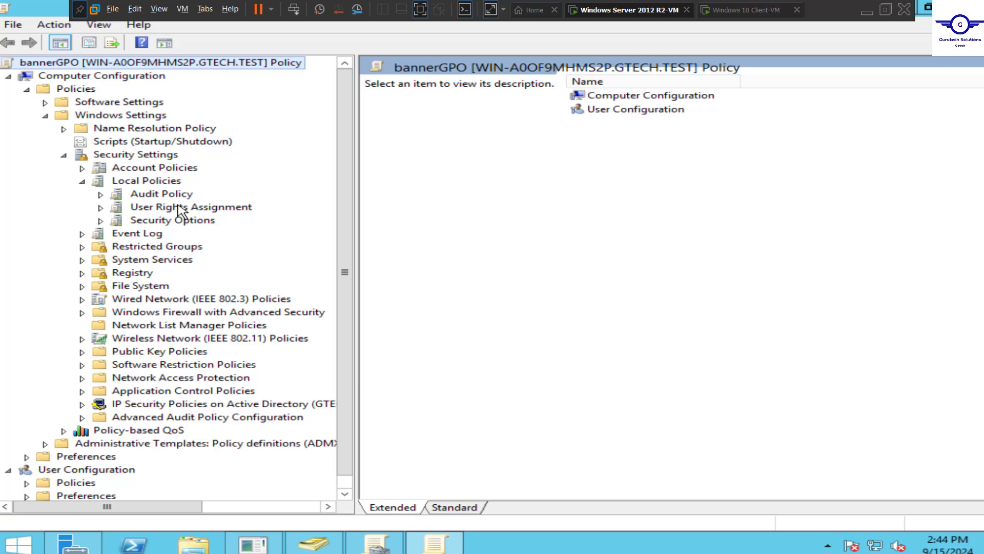
click(147, 222)
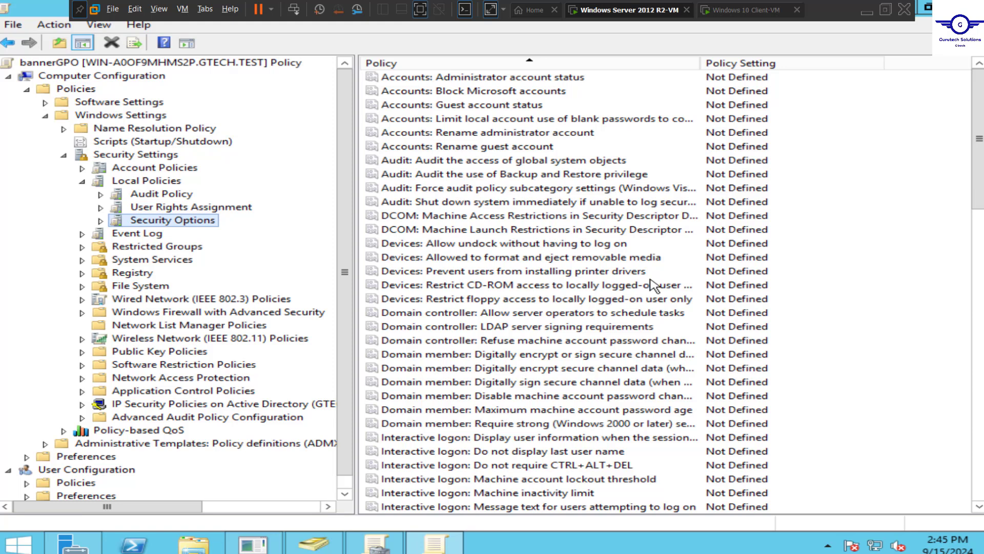
scroll(654, 286, down, 1)
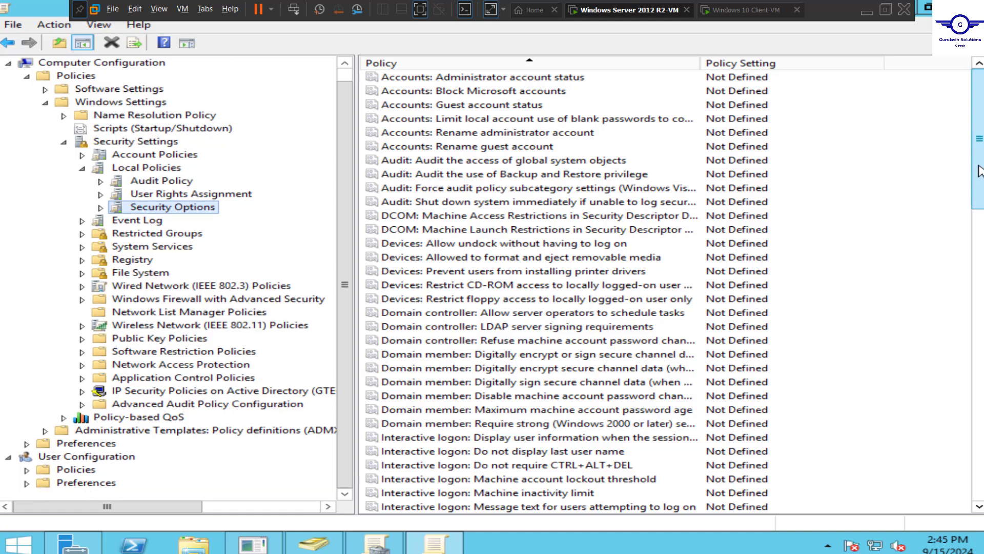
drag(978, 139, 978, 429)
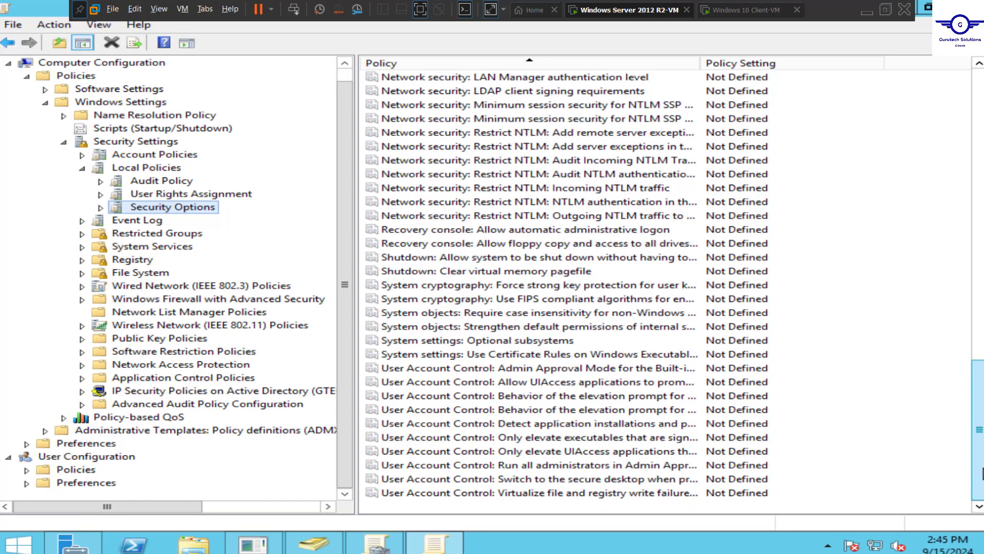
drag(982, 472, 971, 267)
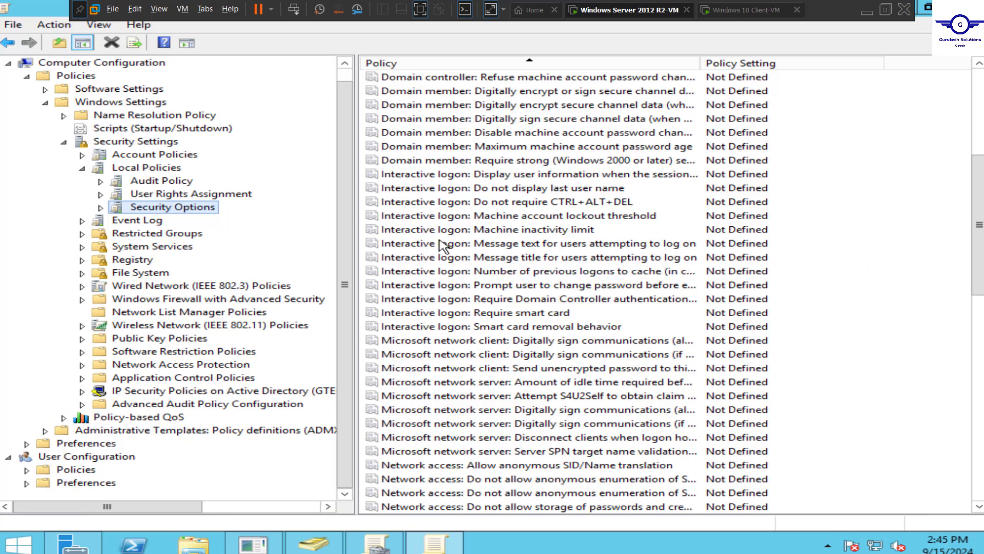
click(447, 246)
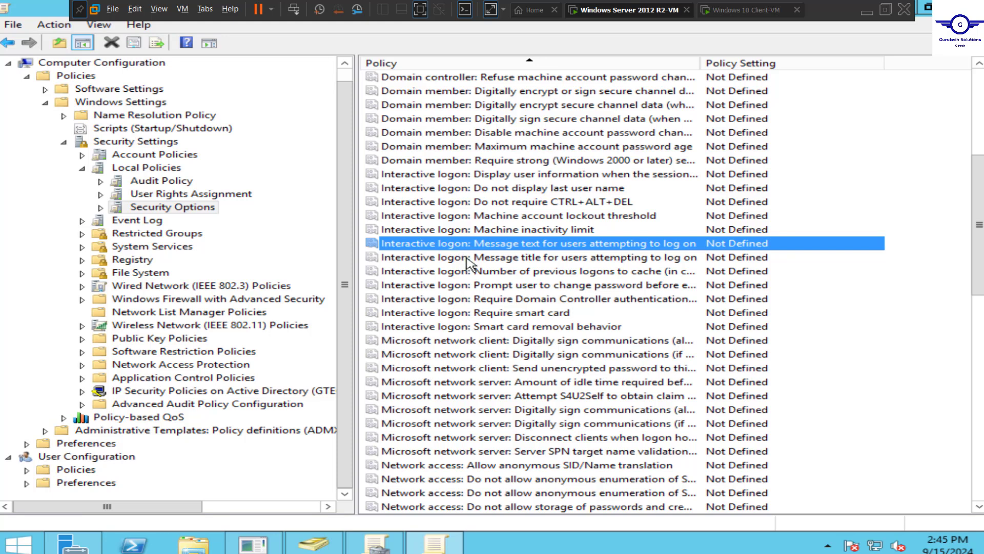
click(468, 258)
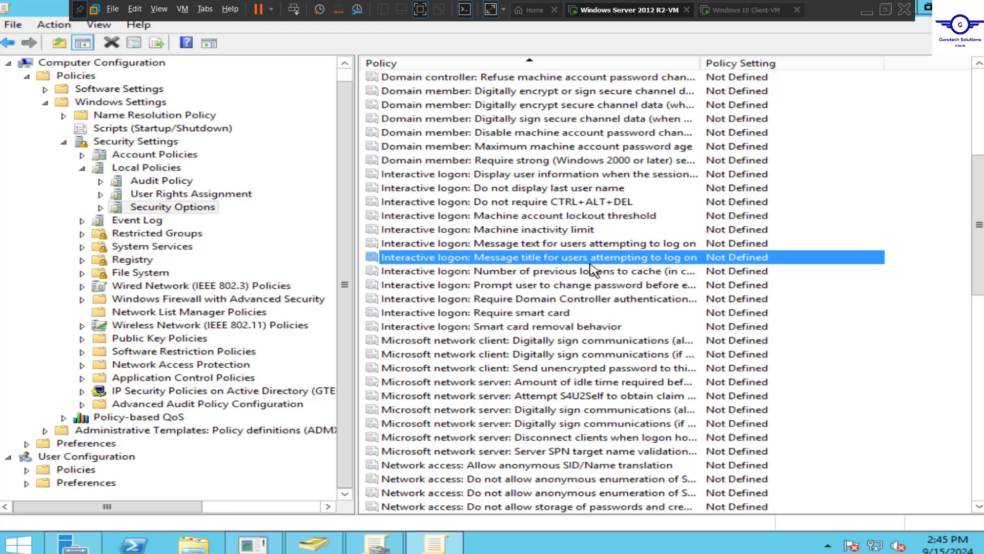
Define 'Interactive logon: Message title' as 'GTECH IT POLICIES 2024' and apply it
double_click(673, 264)
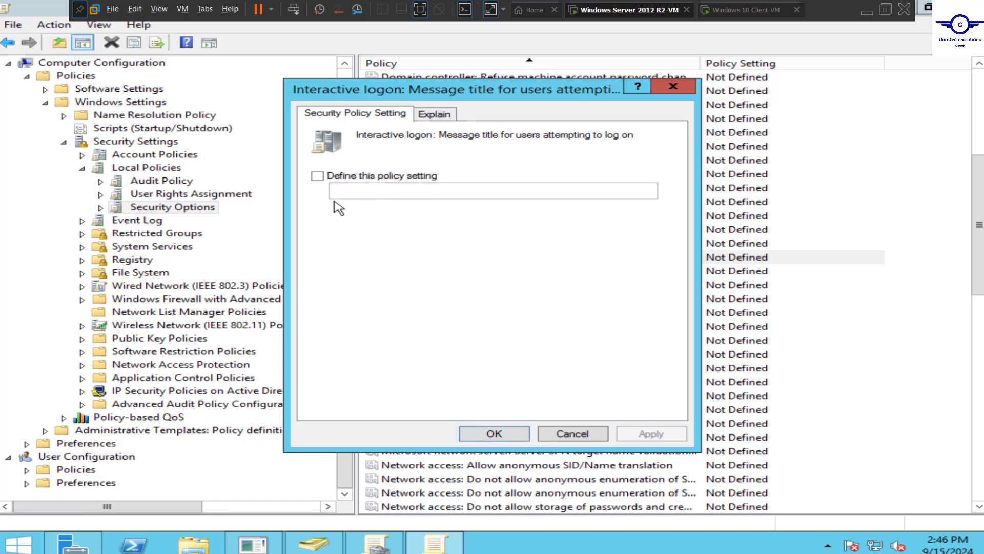
click(317, 176)
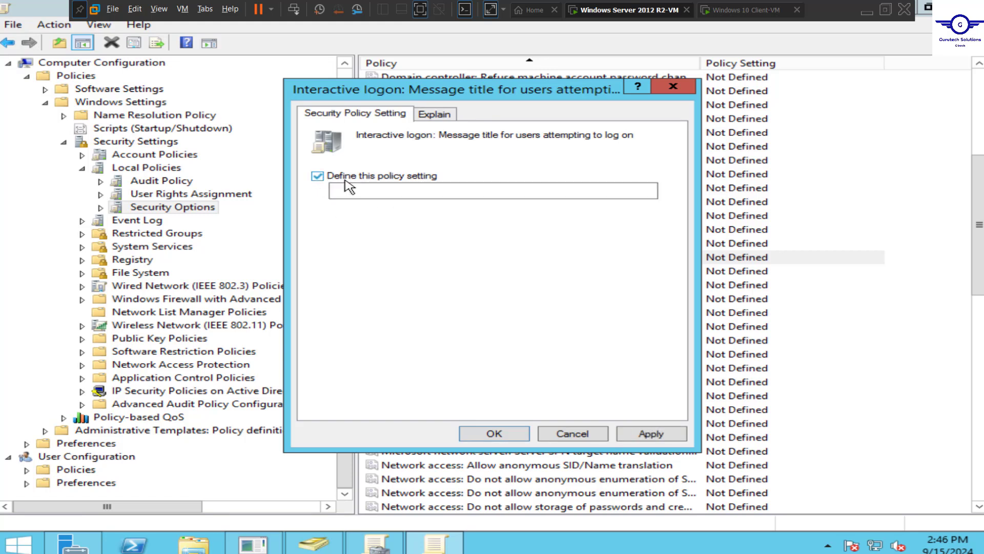
click(372, 193)
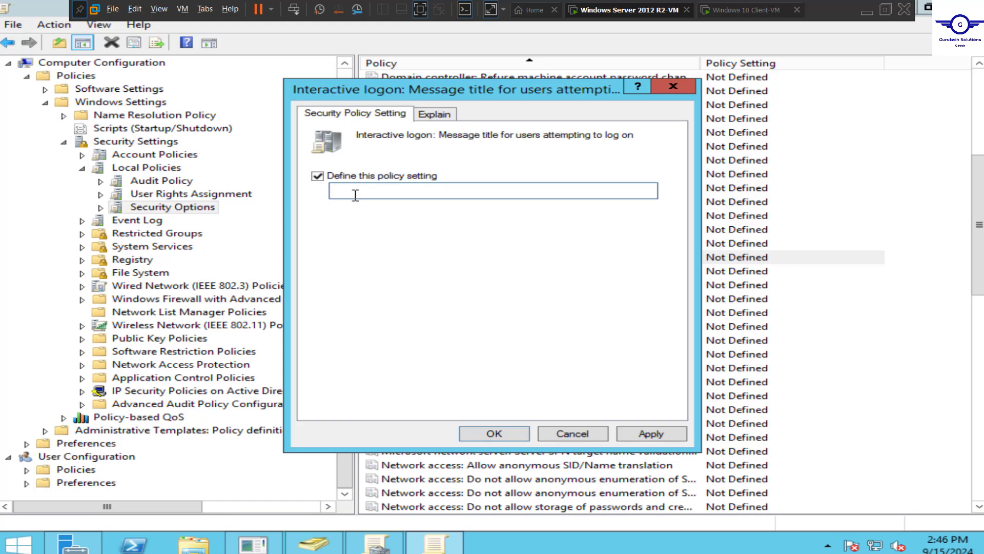
text(GTECH IT POL)
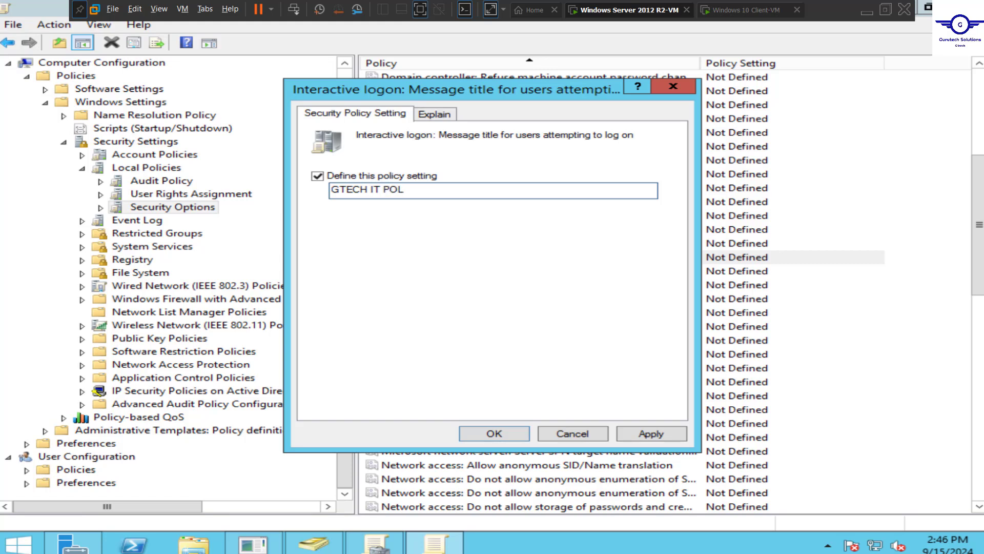
text(ICIES 2024)
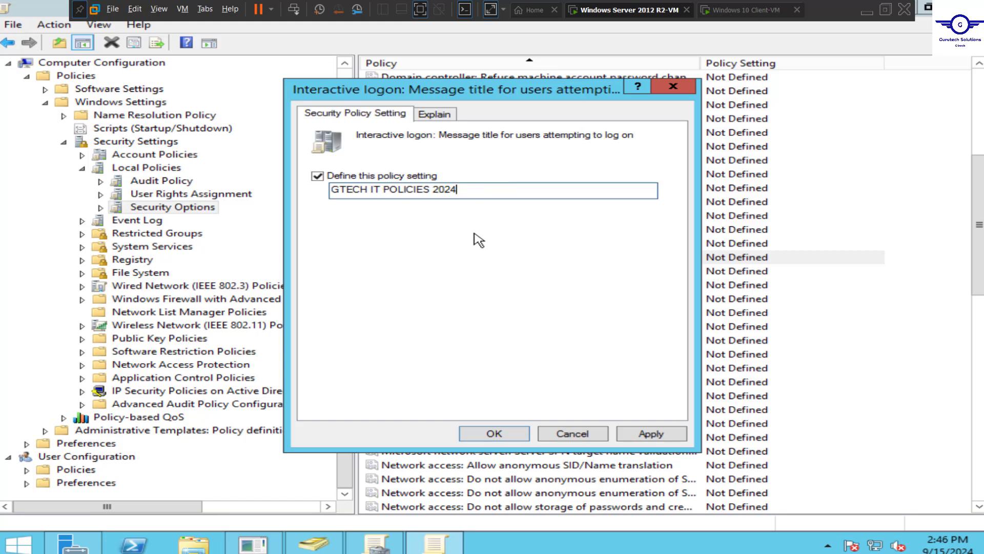
click(656, 434)
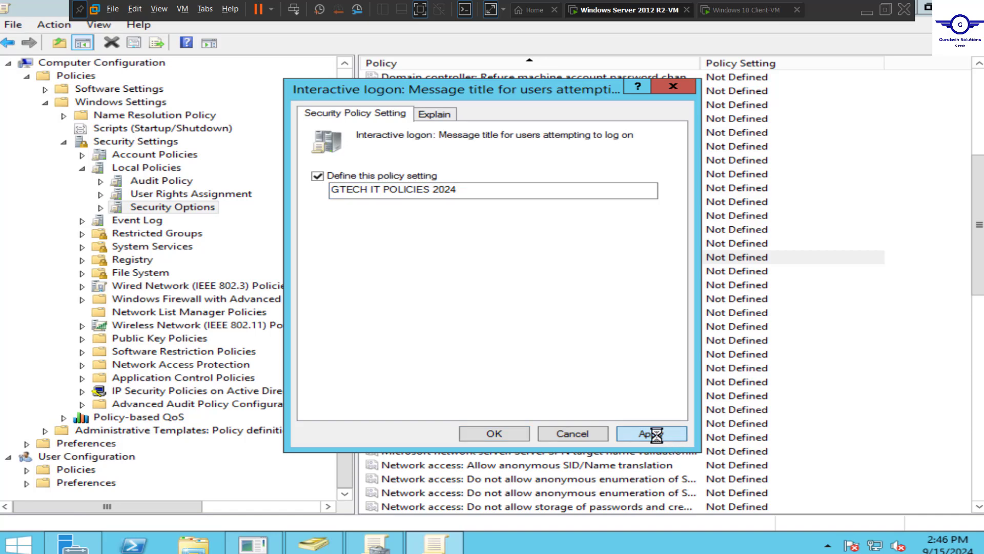
click(495, 434)
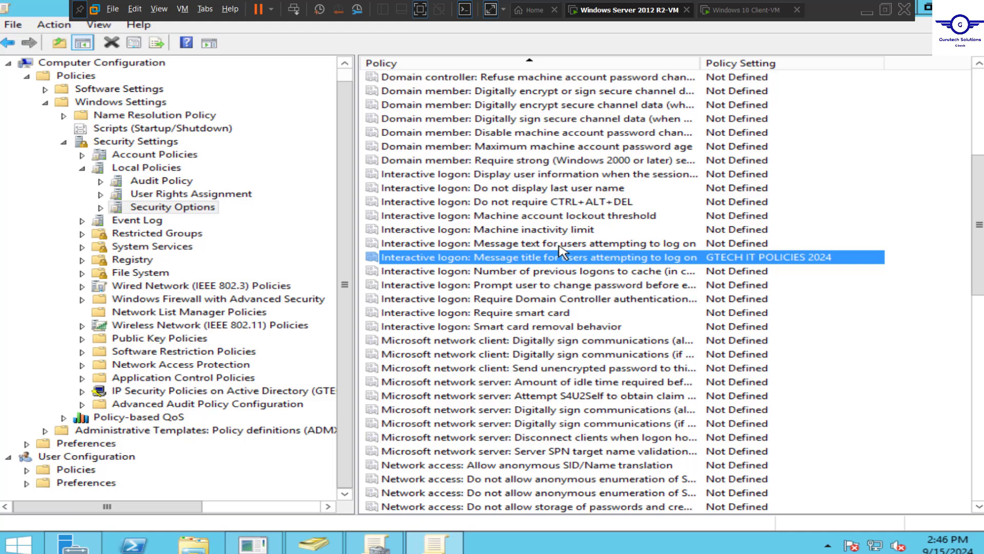
Define the logon message text as the GTECH LTD no-unauthorised-use warning with support e-mail, and apply it
double_click(524, 244)
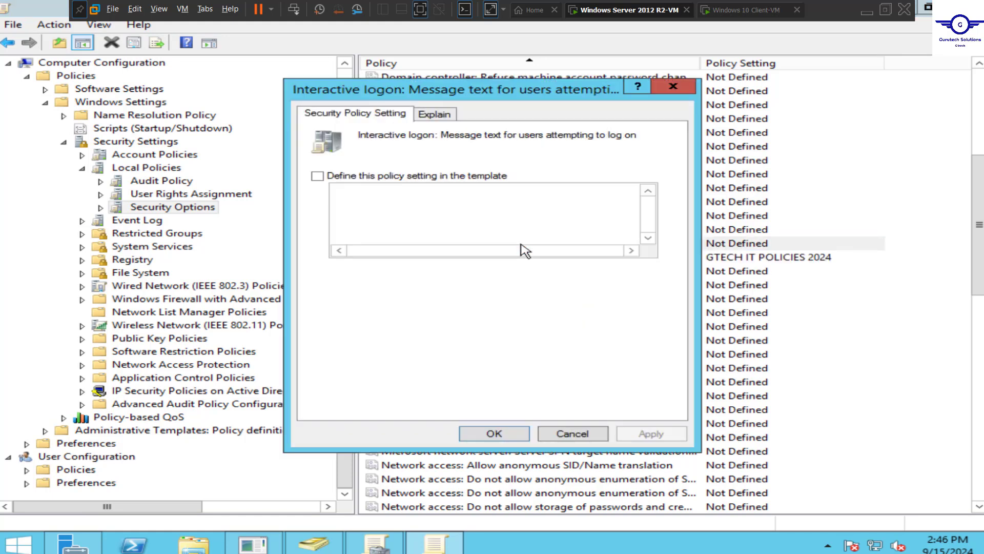
click(318, 177)
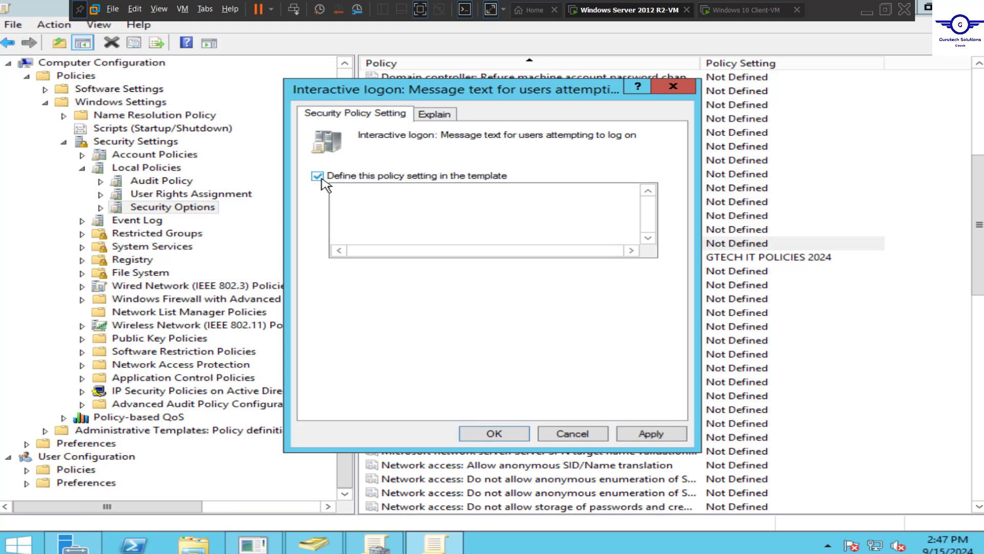
click(382, 198)
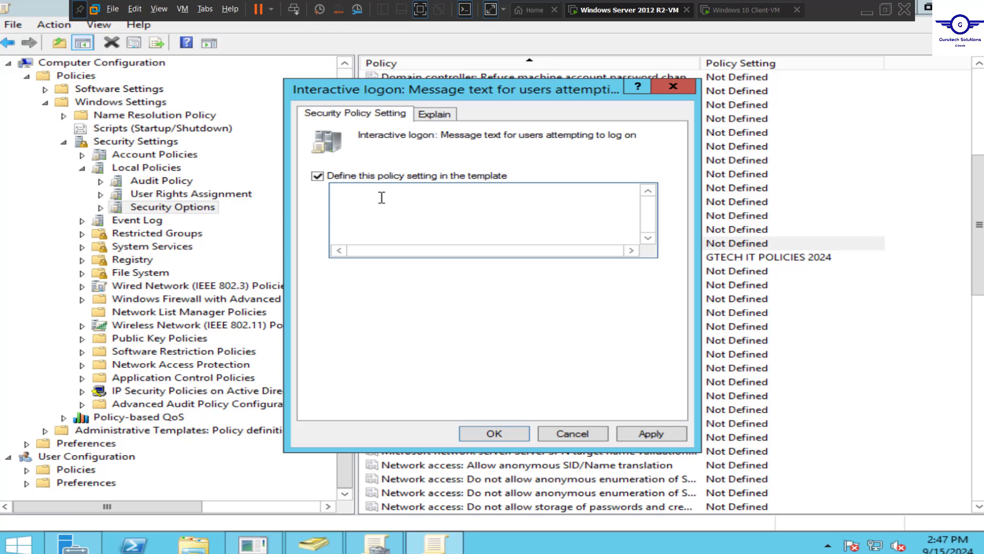
text(This computer belongsto GTECH LTD. no unaut)
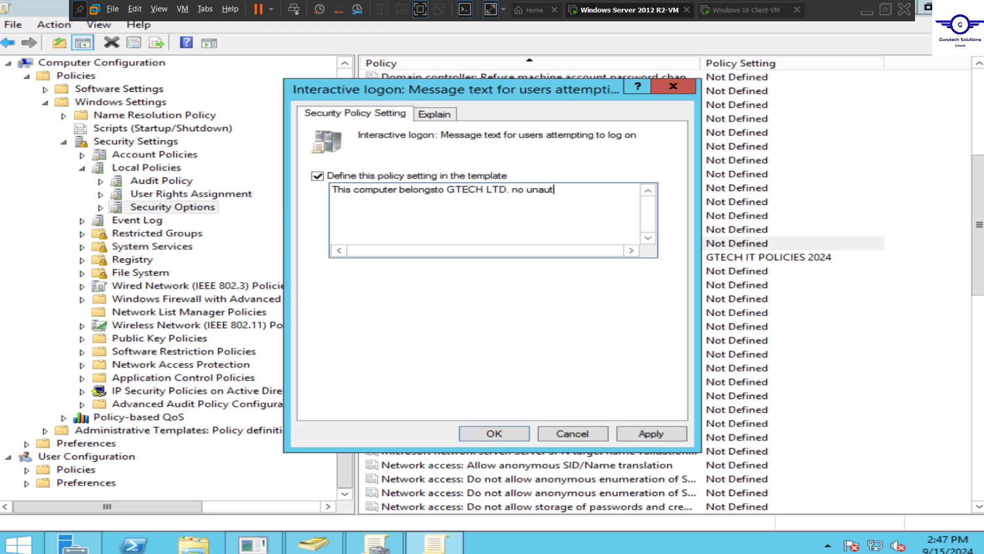
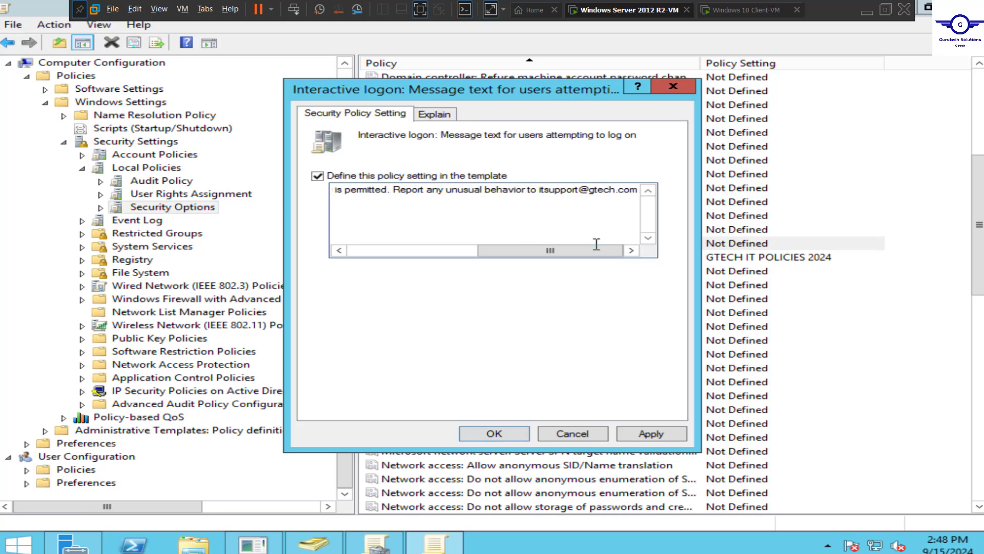
drag(578, 259, 515, 258)
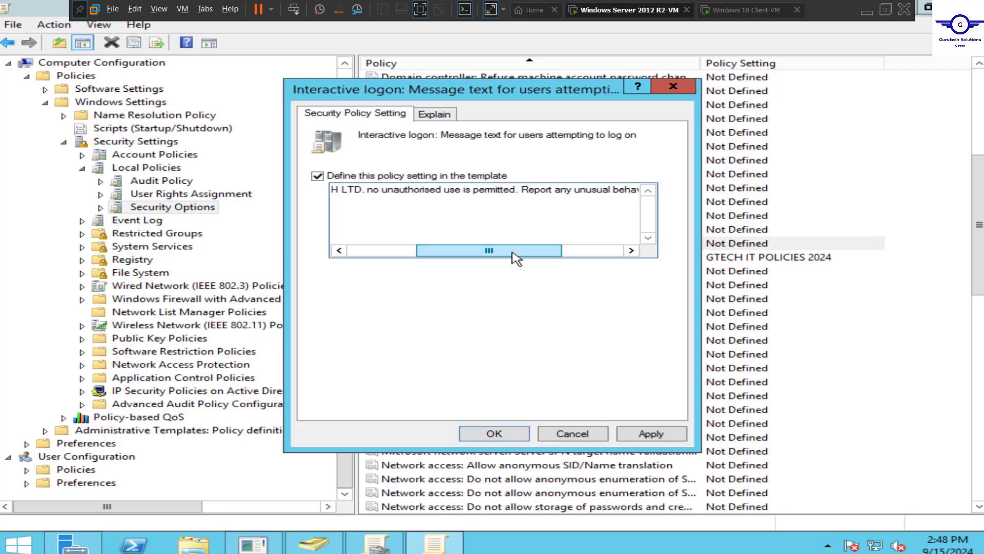
drag(516, 258, 600, 252)
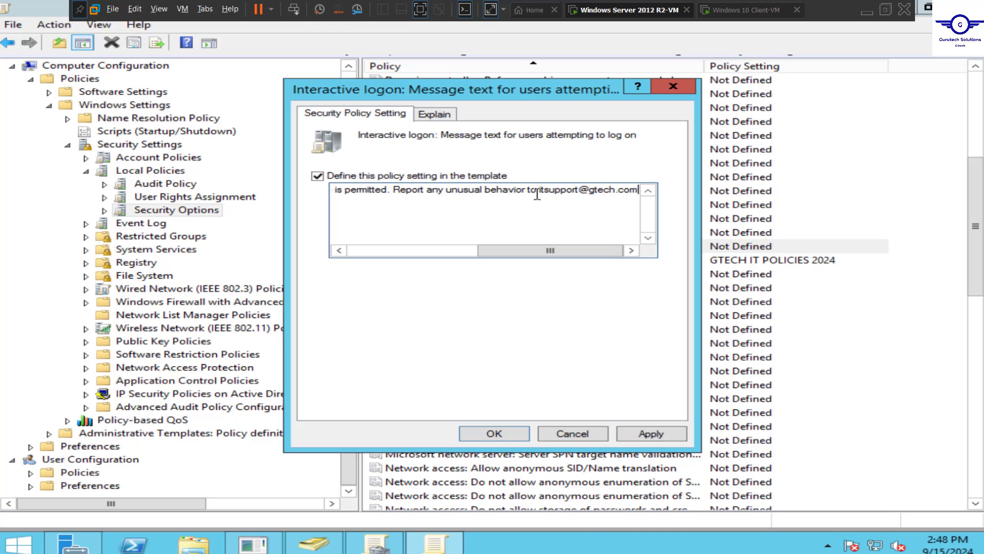
drag(537, 191, 636, 198)
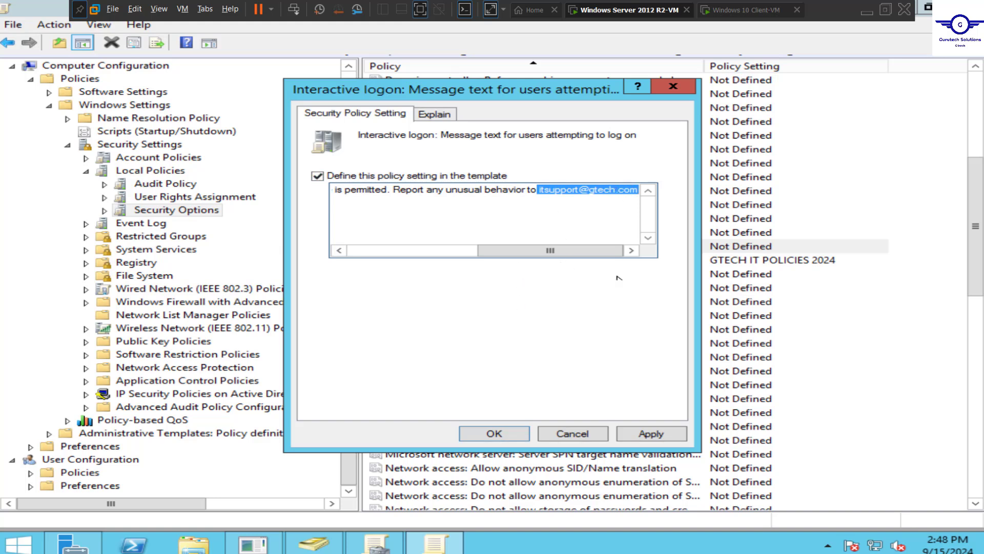
click(656, 435)
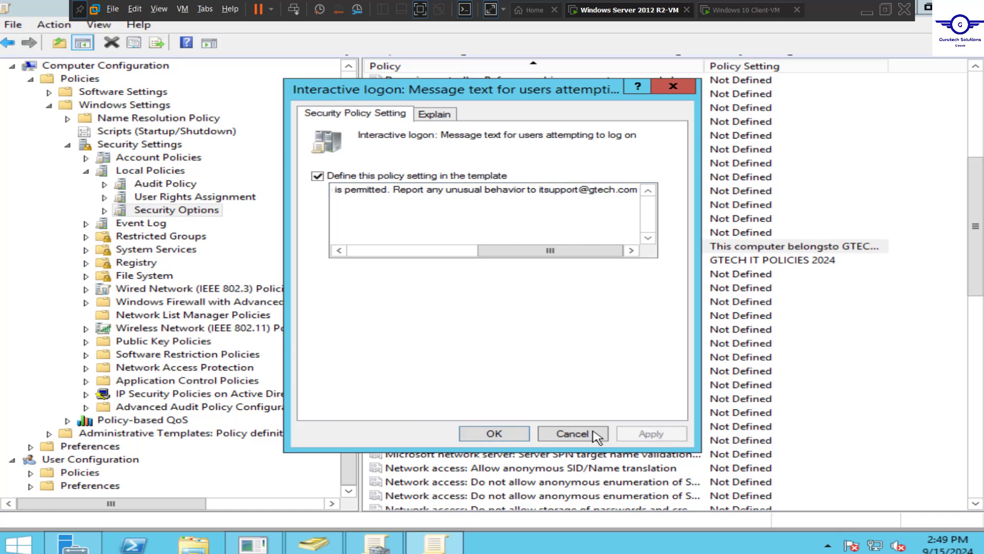
click(494, 437)
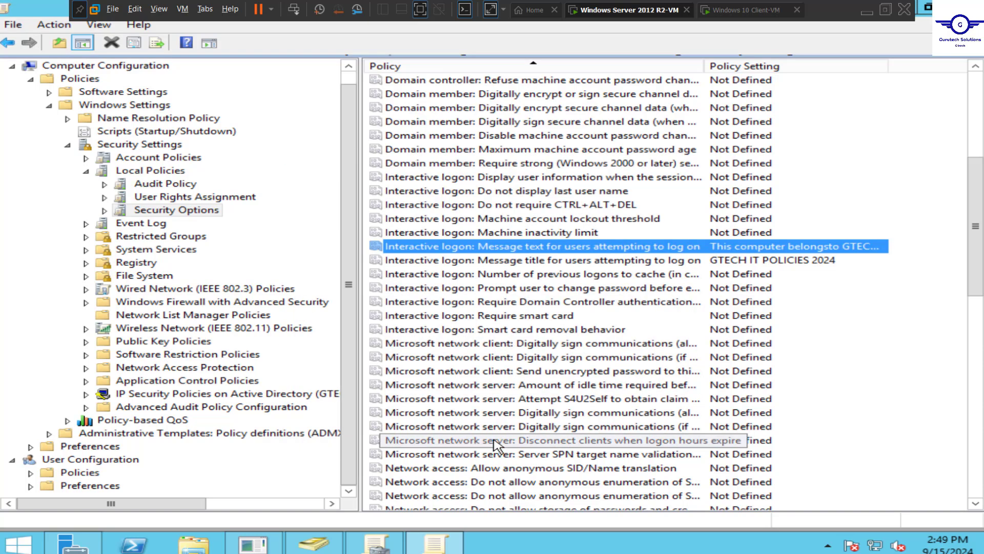
Scroll the Security Options list, then restore the editor to a smaller window
scroll(564, 378, up, 6)
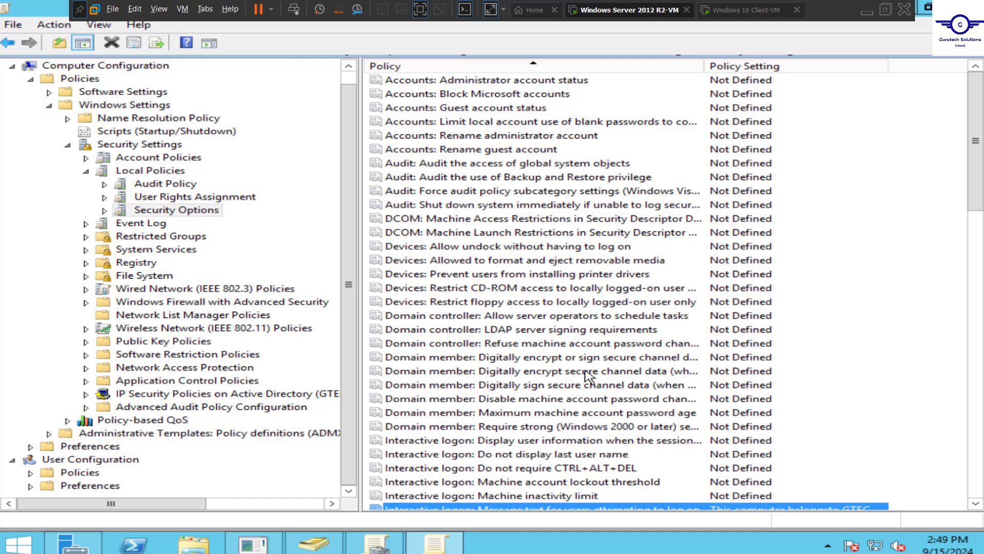
scroll(589, 376, down, 20)
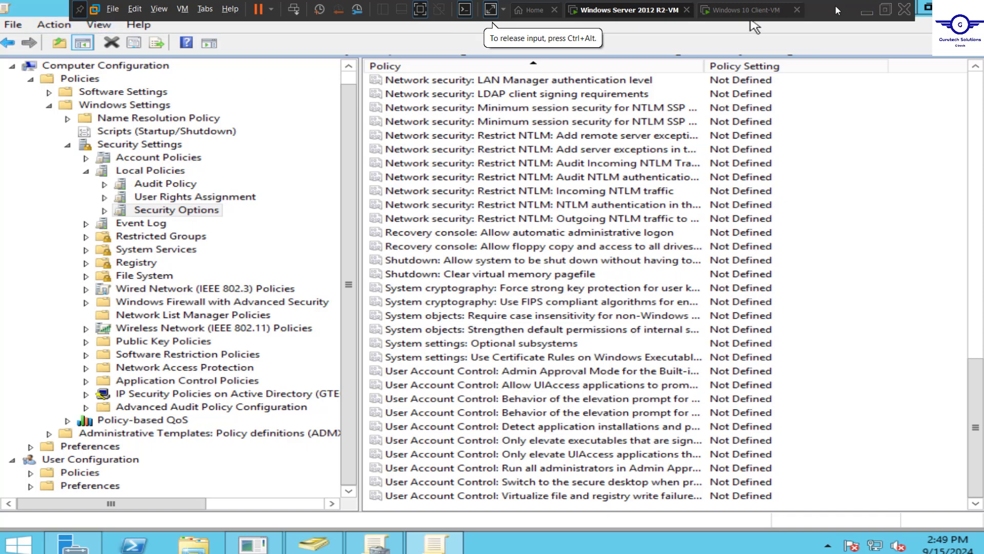
click(927, 7)
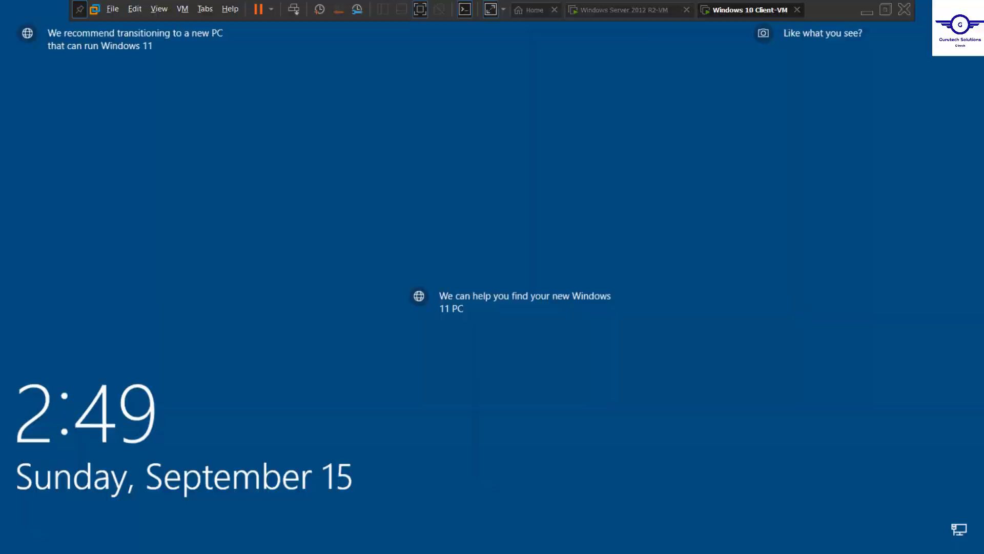
Dismiss the Windows 10 lock screen, sign in with the account password, and briefly check the server VM
click(525, 512)
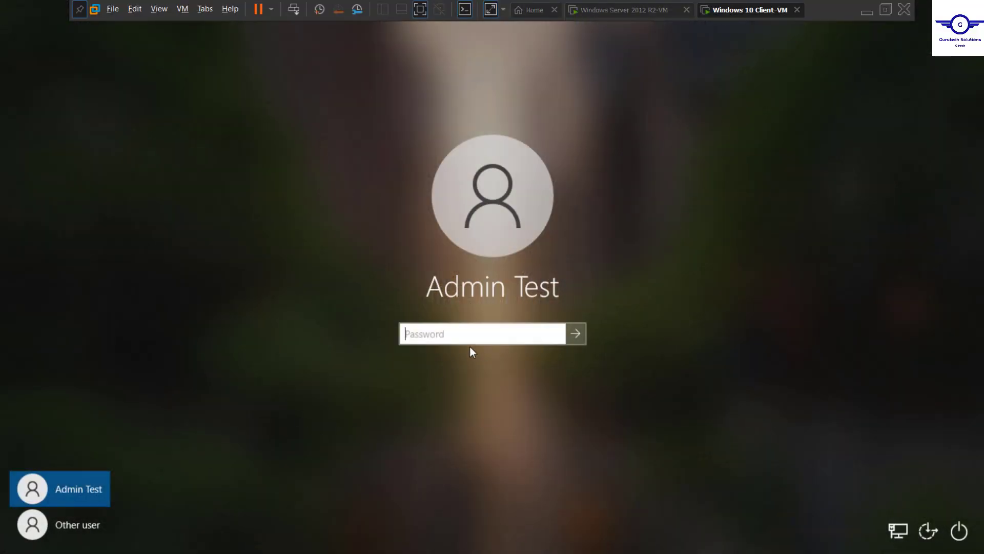
text(12345)
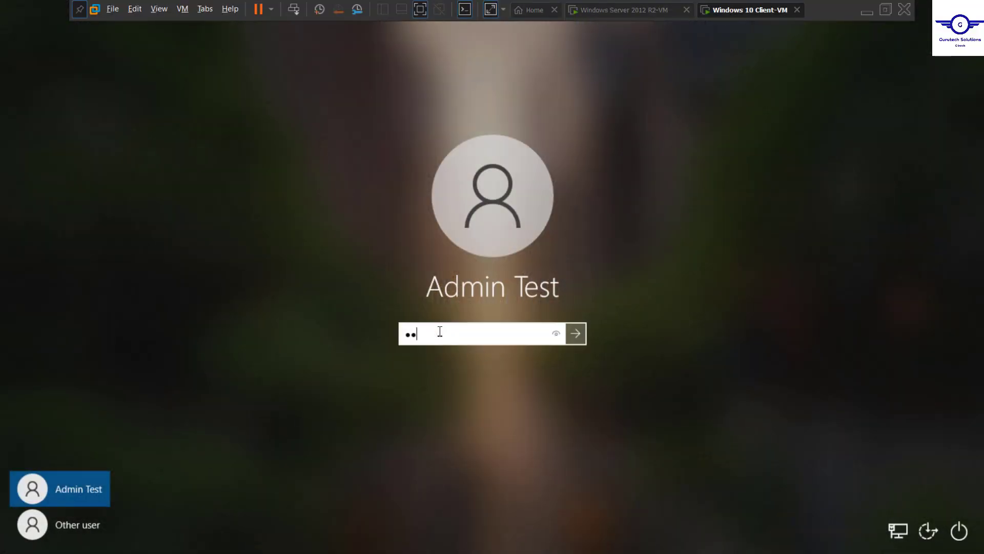
text(67890)
key(Return)
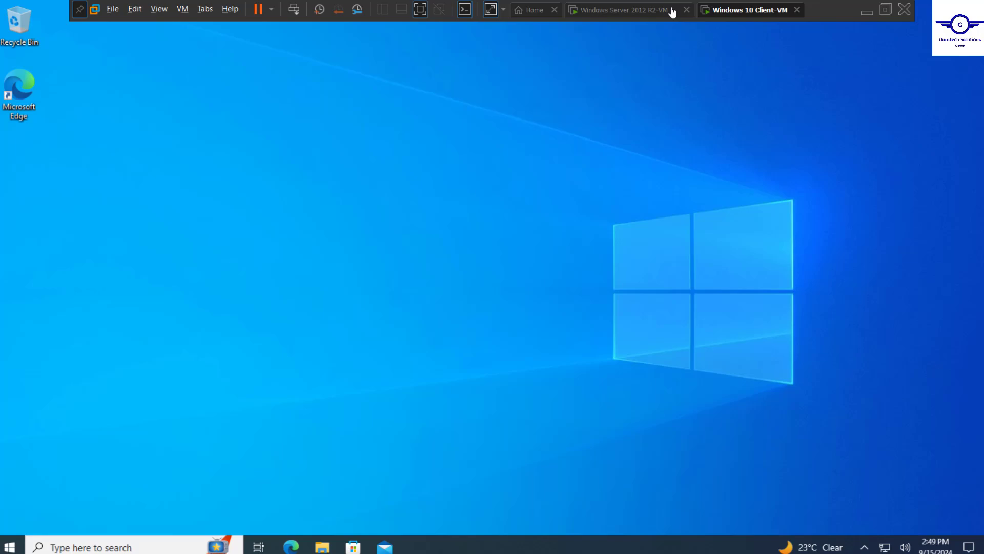
click(610, 15)
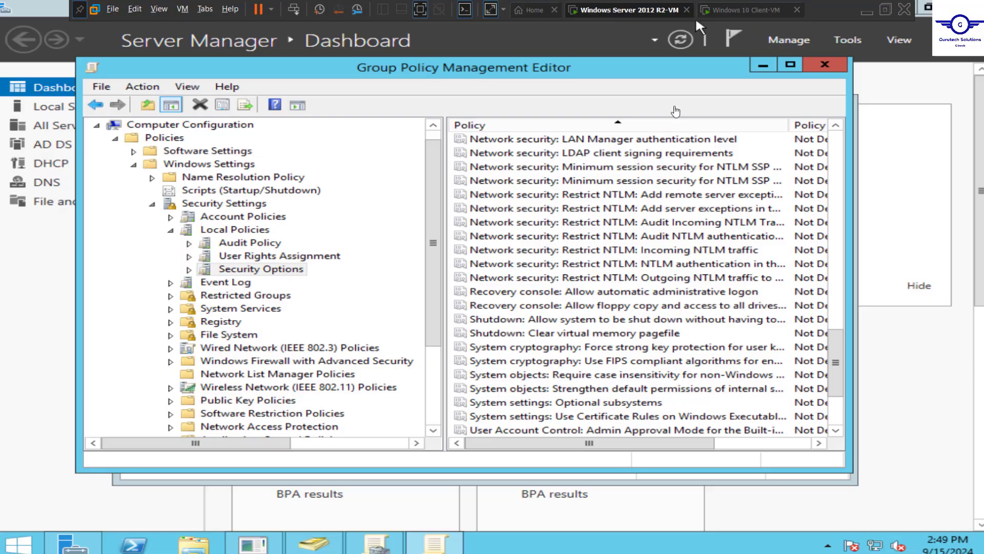
click(736, 17)
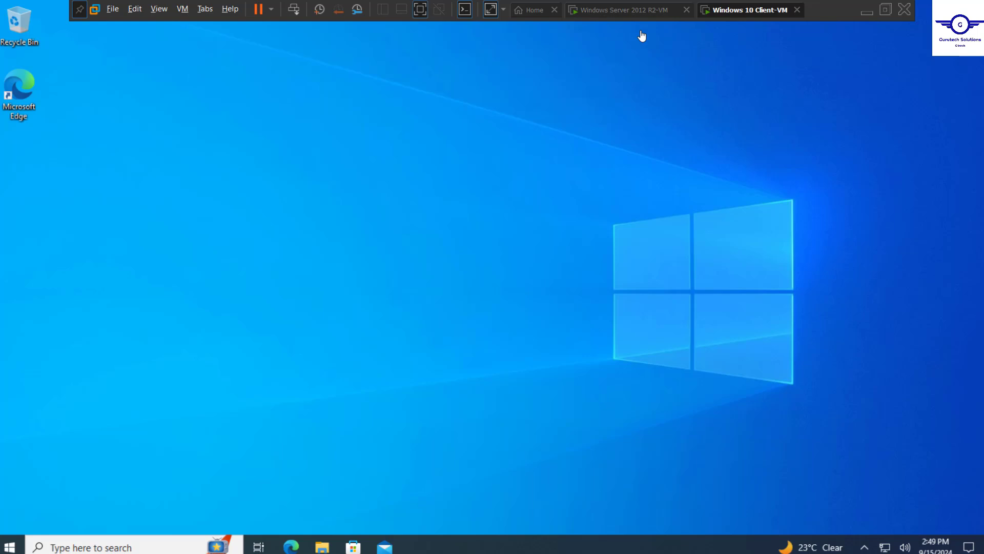
Open Command Prompt by searching cmd and run gpupdate /force
click(121, 546)
text(cmd)
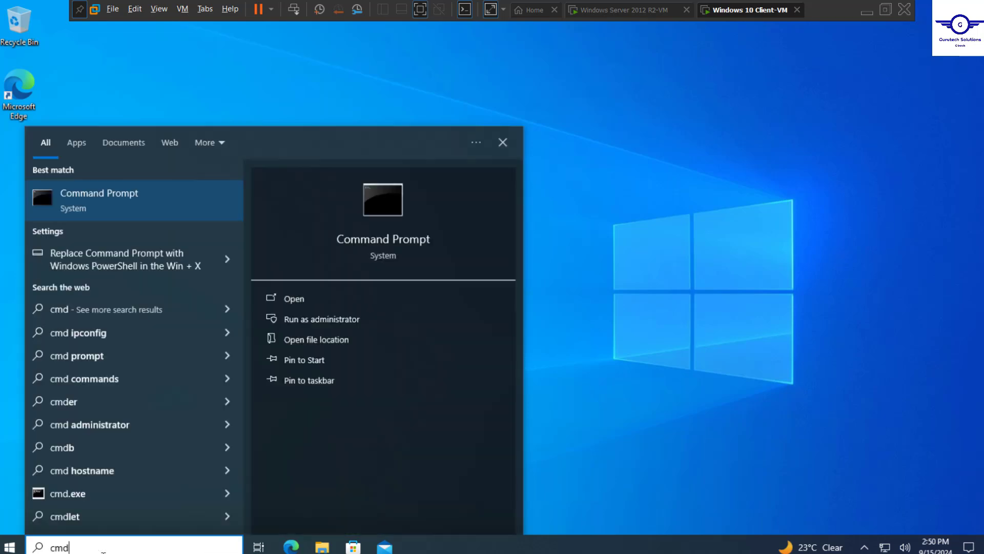
key(Return)
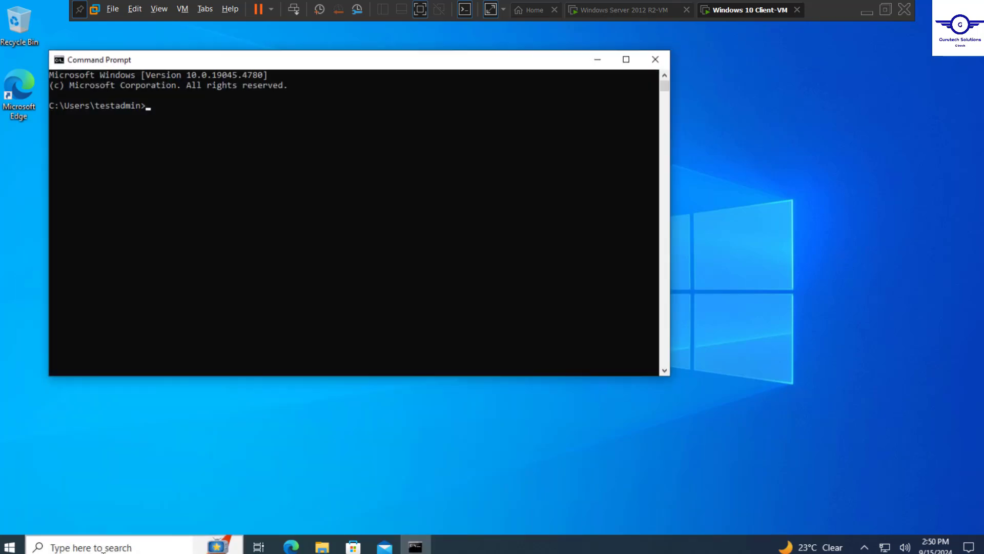
text(gpupdate /force)
key(Return)
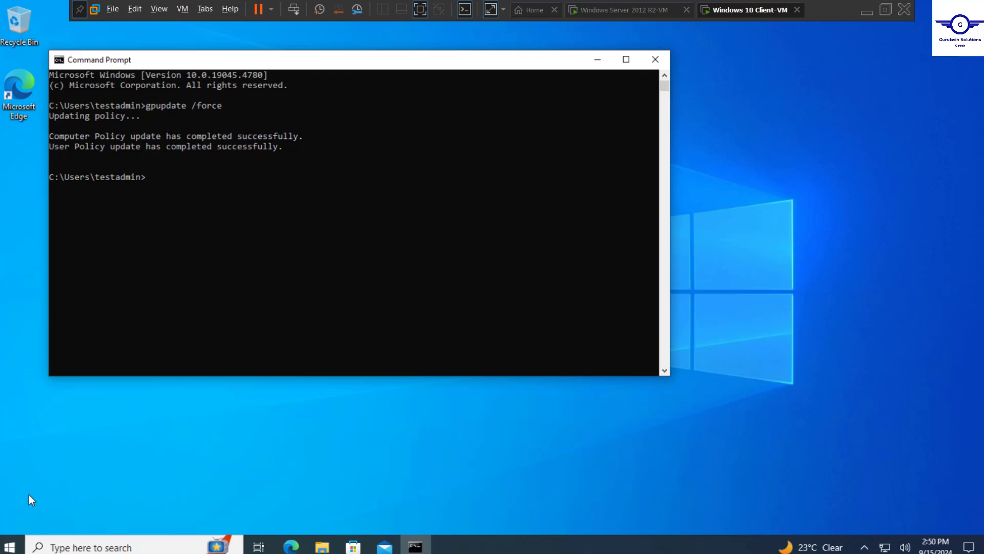
Lock the Windows 10 client from the Start menu's account options
click(9, 546)
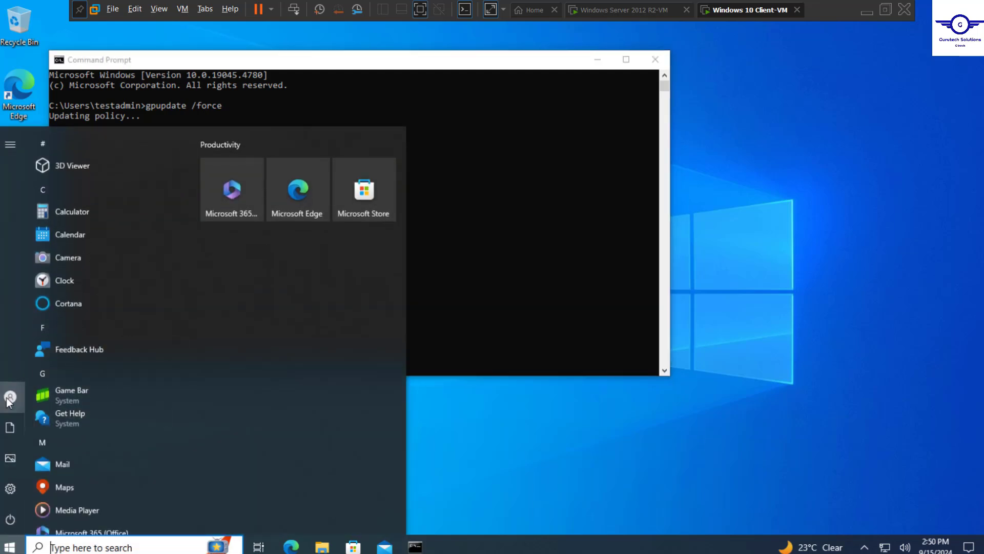
mouse_move(7, 400)
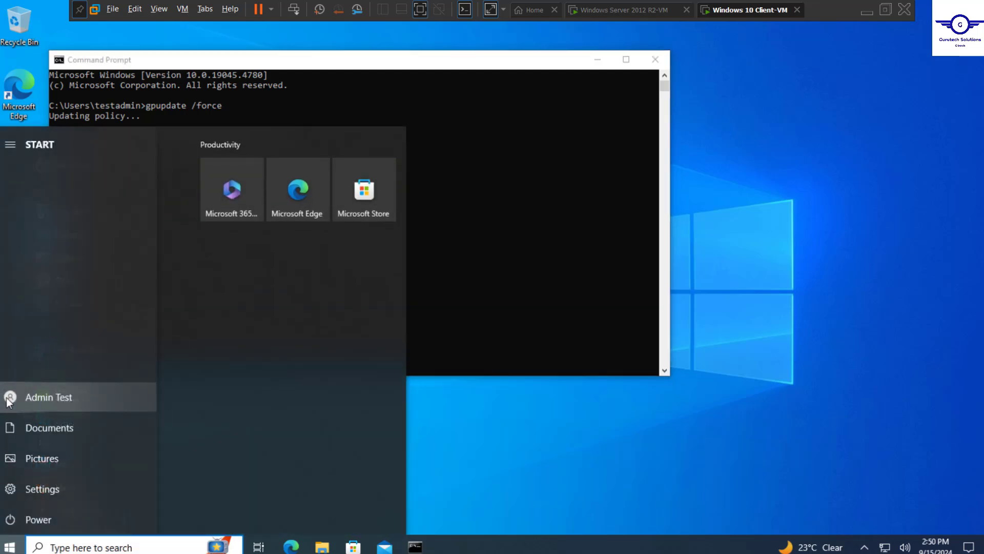
click(60, 397)
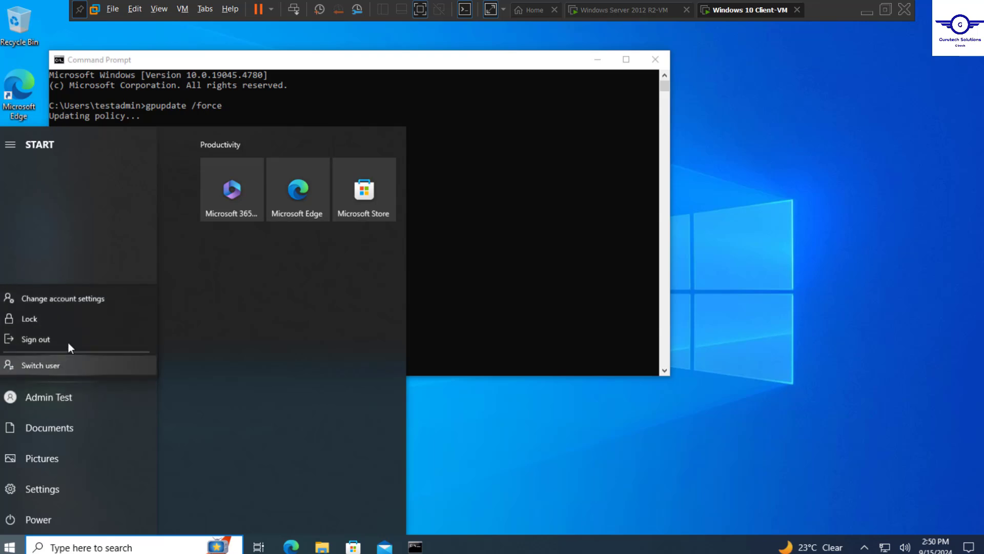
click(53, 319)
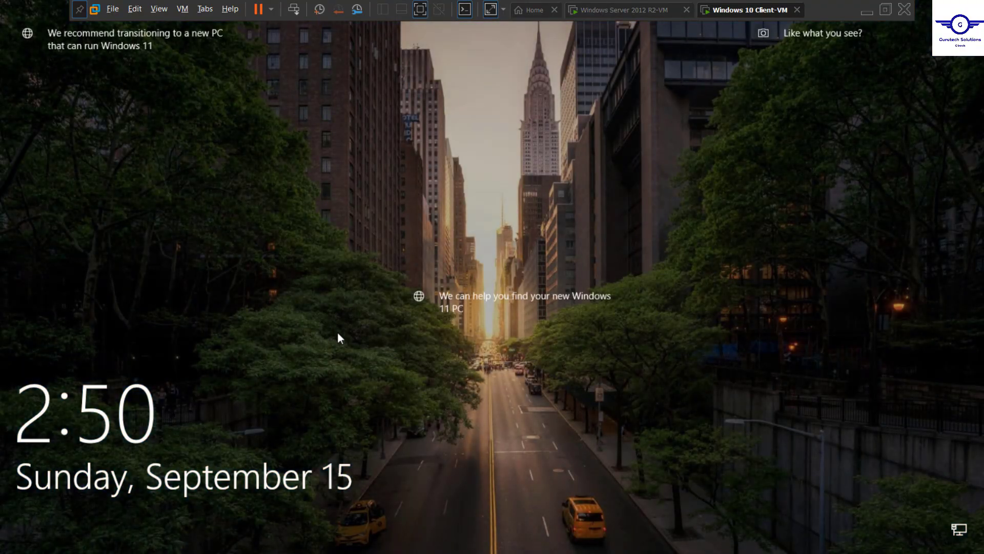
Restart the client from the sign-in screen's power menu
click(337, 331)
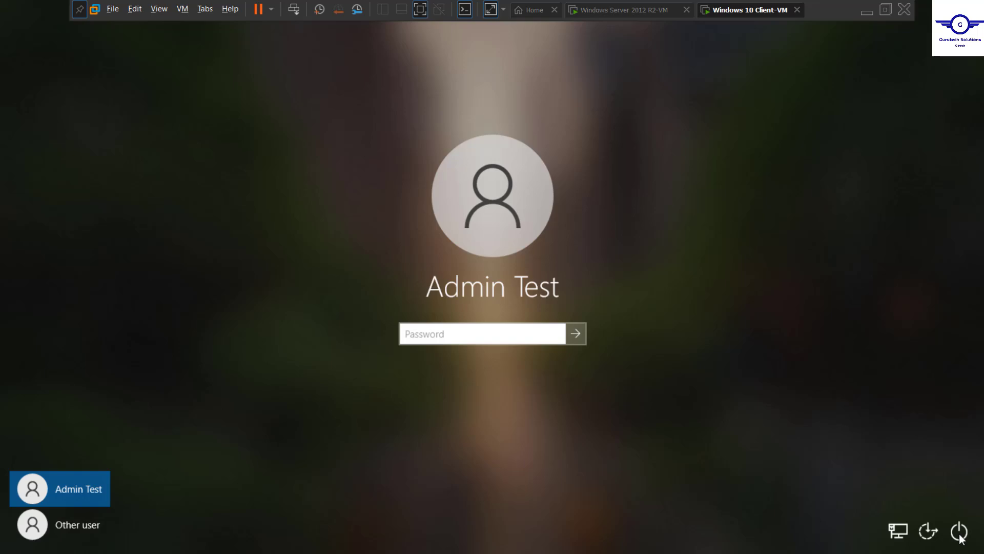
click(959, 531)
click(949, 497)
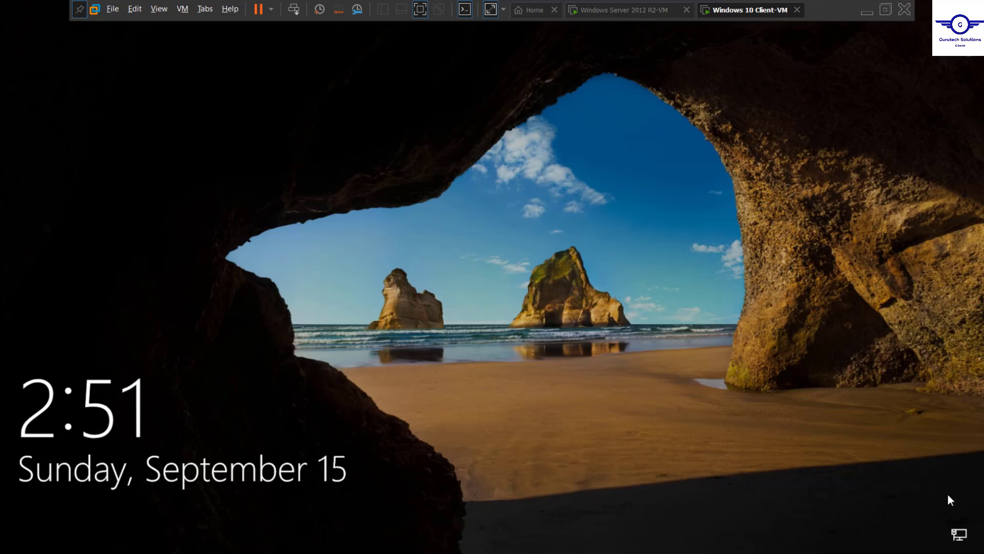
Display the 'GTECH IT POLICIES 2024' logon notice and acknowledge it to reach the password prompt
click(447, 373)
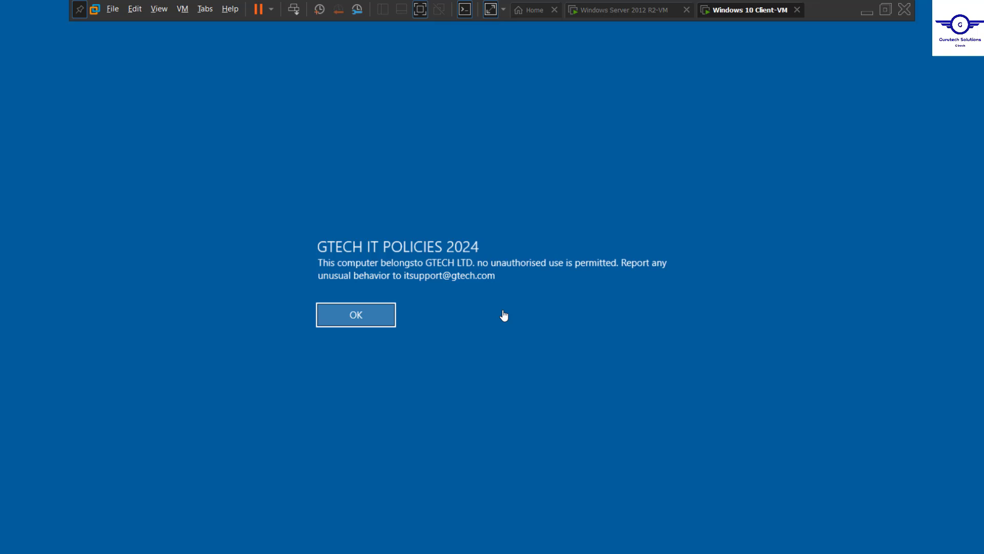
click(369, 315)
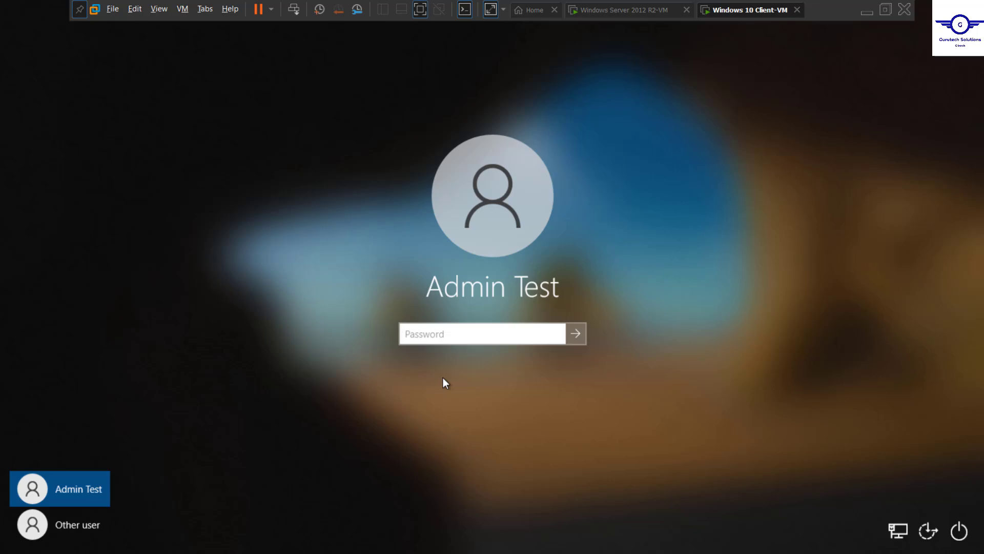
Switch back to the Windows Server 2012 R2 VM showing bannerGPO's Security Options
click(693, 14)
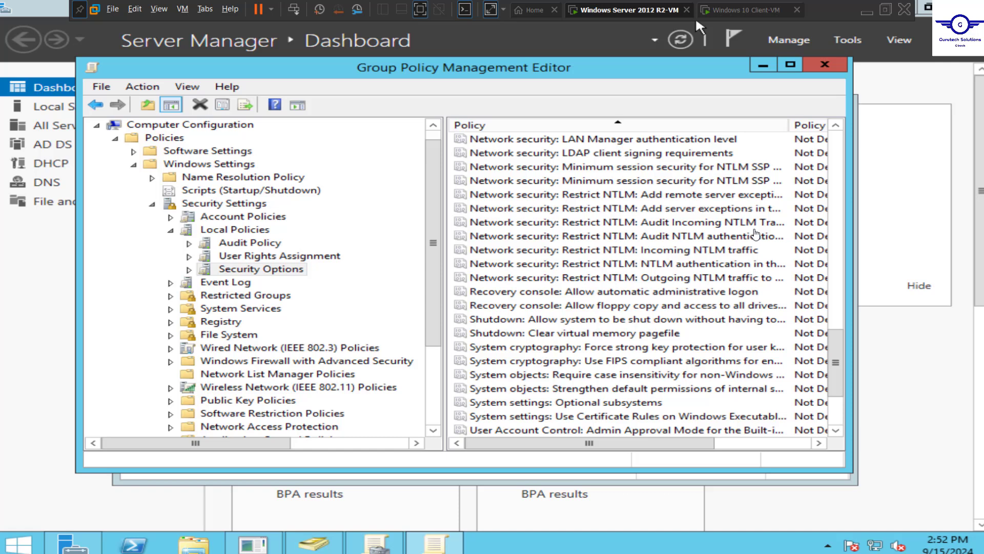